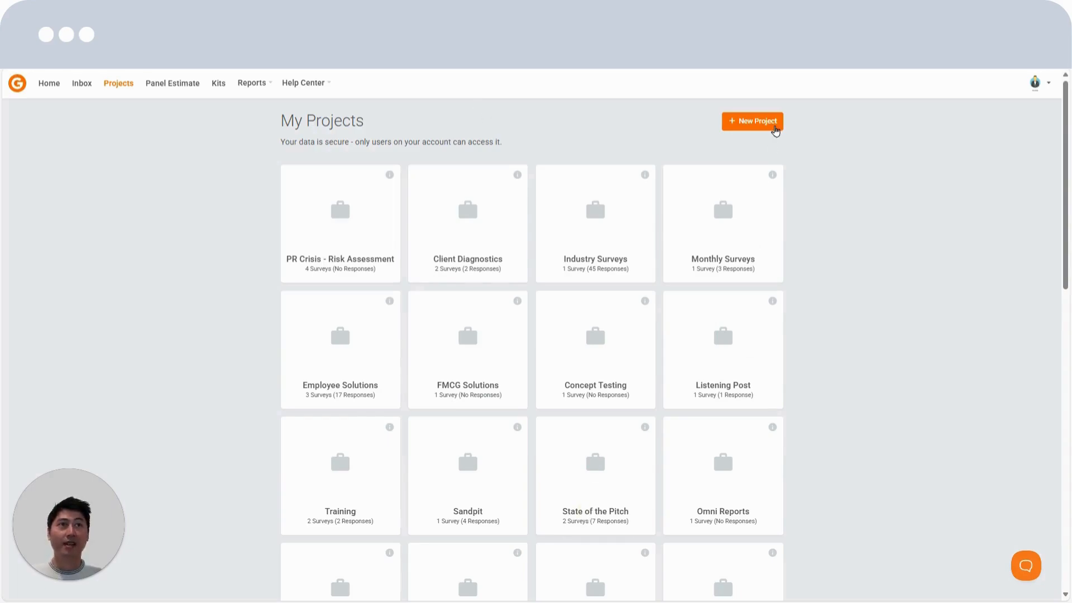
Create a project named "Concept Testing" that is visible to everyone in this organisation
left_click(776, 130)
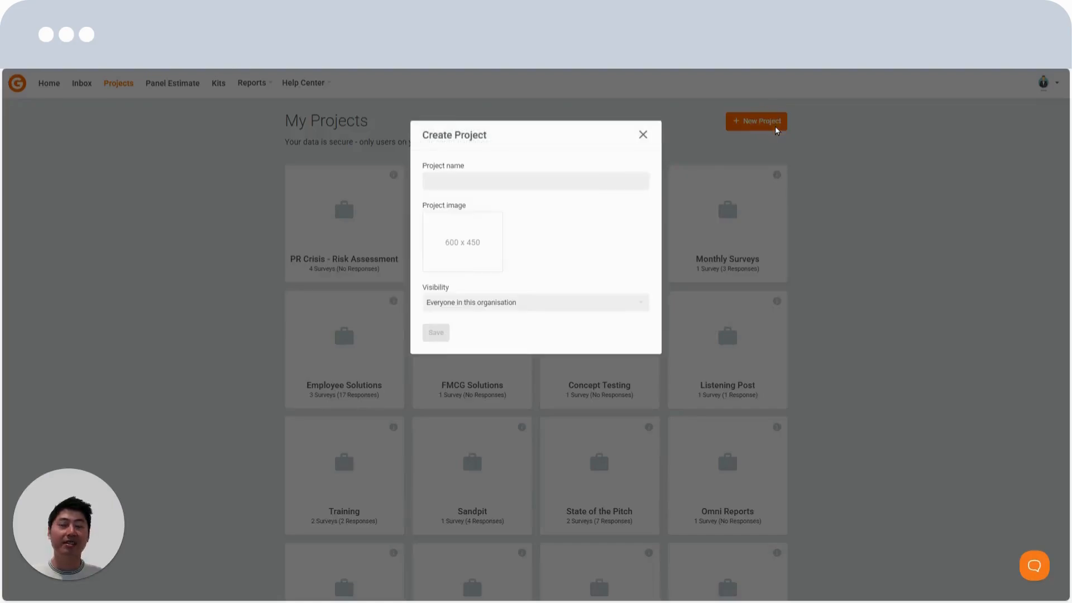
left_click(576, 185)
type("Concept Testing")
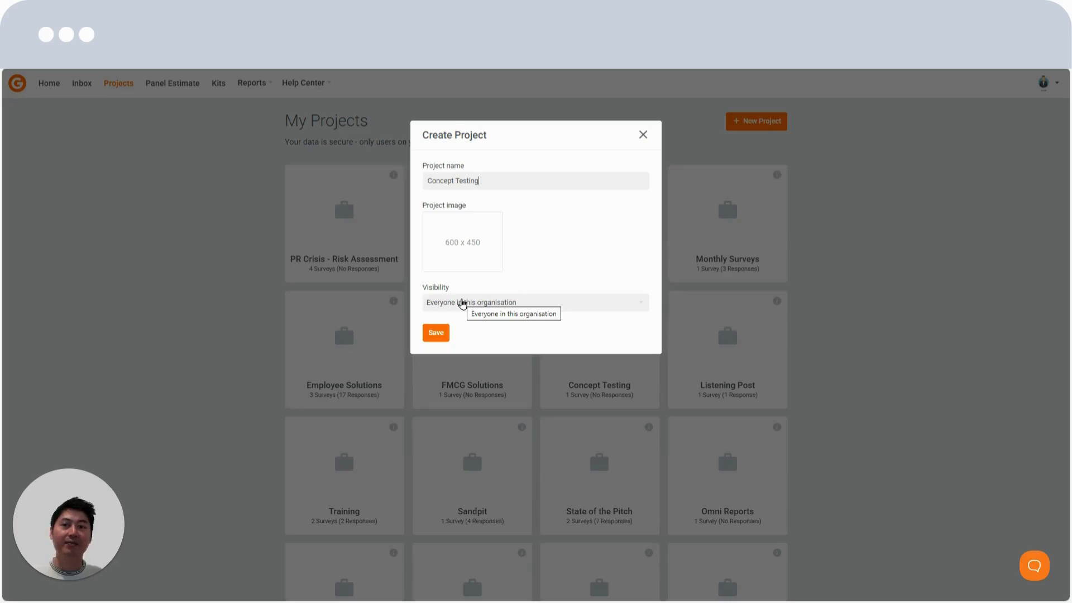
left_click(462, 303)
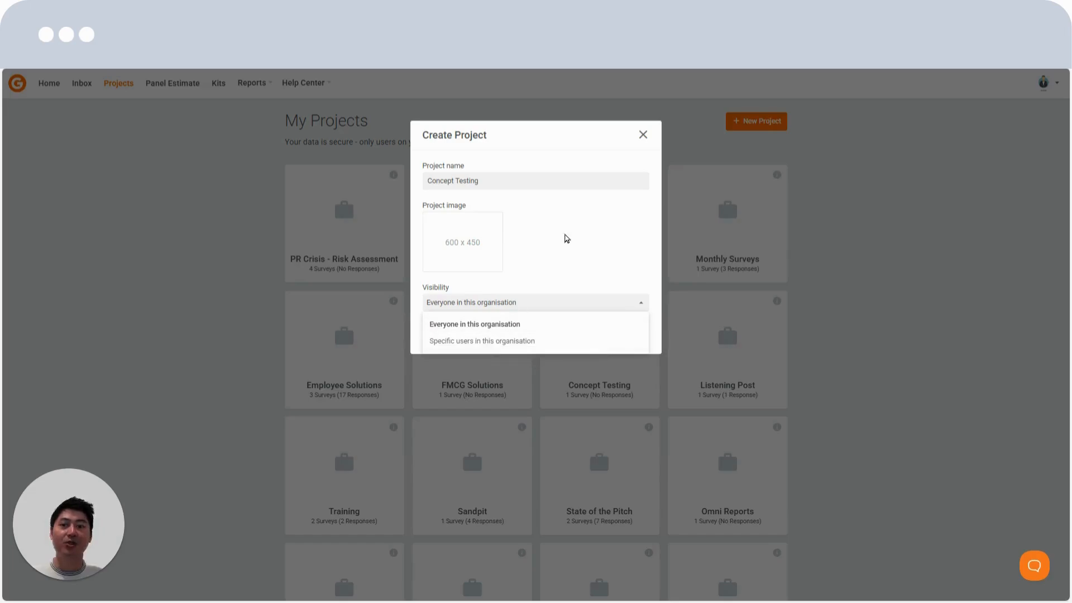
left_click(564, 230)
left_click(438, 330)
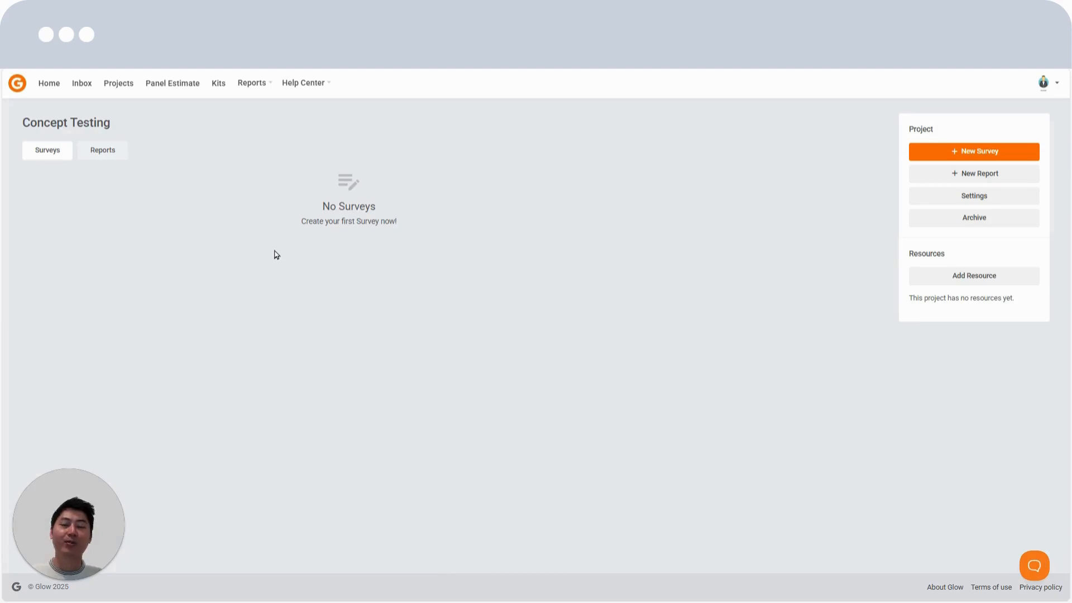
left_click_drag(910, 132, 812, 158)
left_click(221, 98)
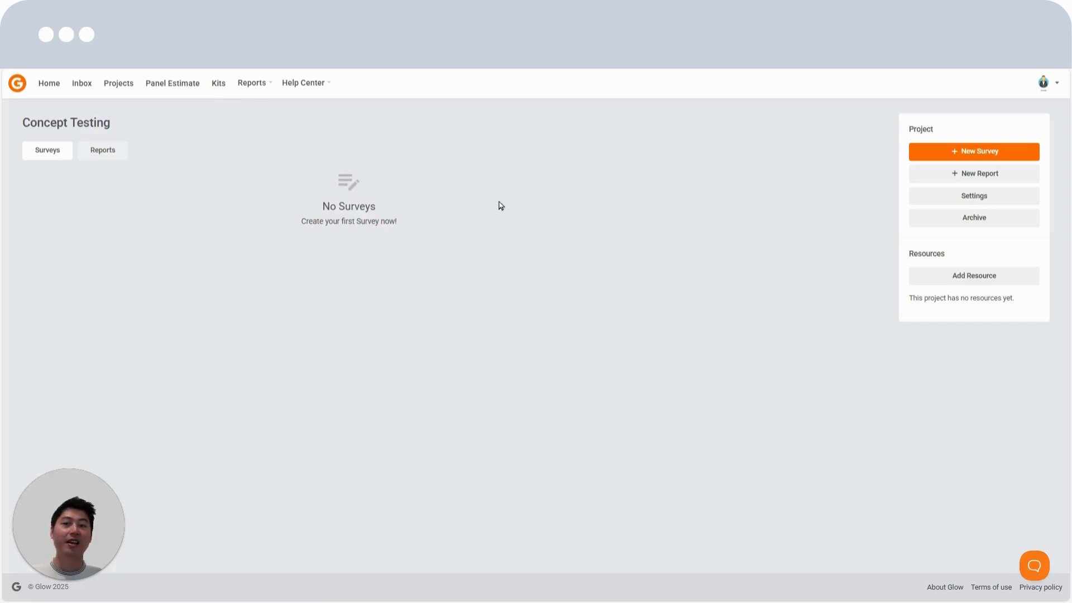
Create a new survey in the project and save its intro with the title "Have your say!" and the time estimate shown
left_click(976, 153)
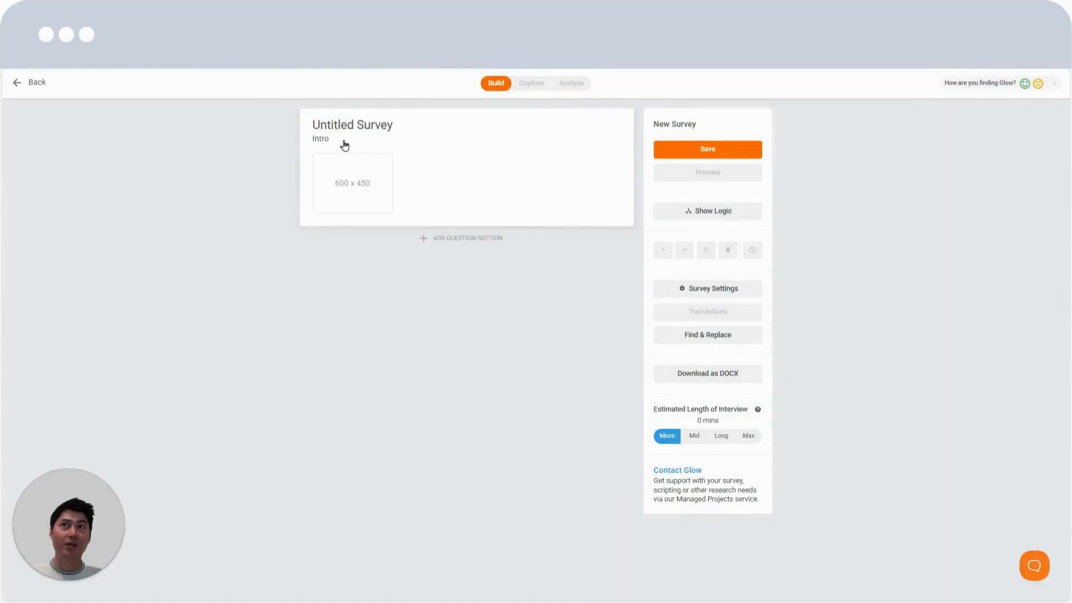
left_click(344, 144)
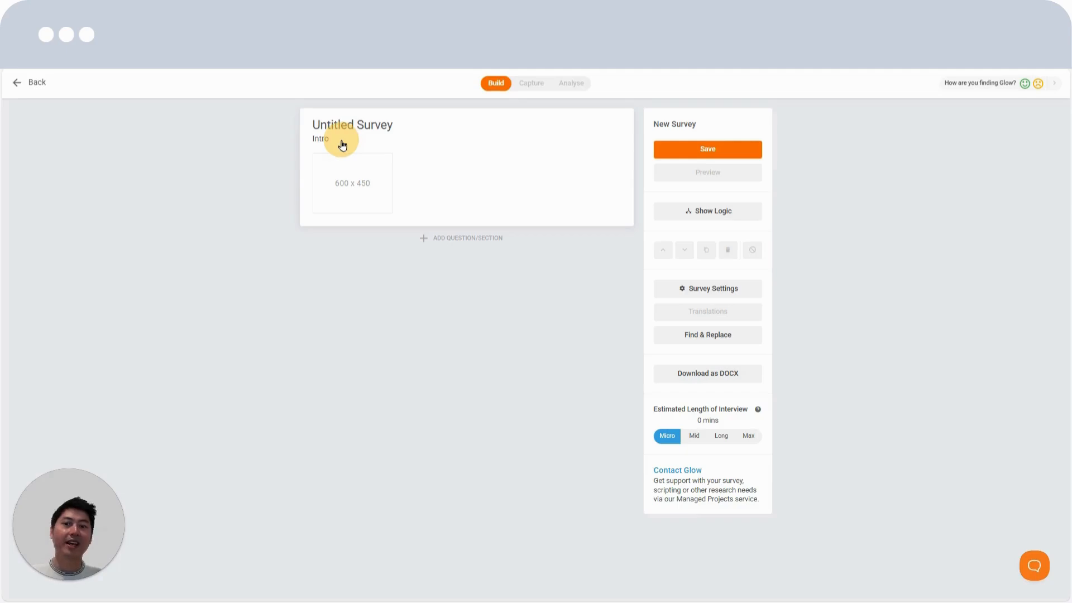
left_click(342, 144)
left_click(404, 188)
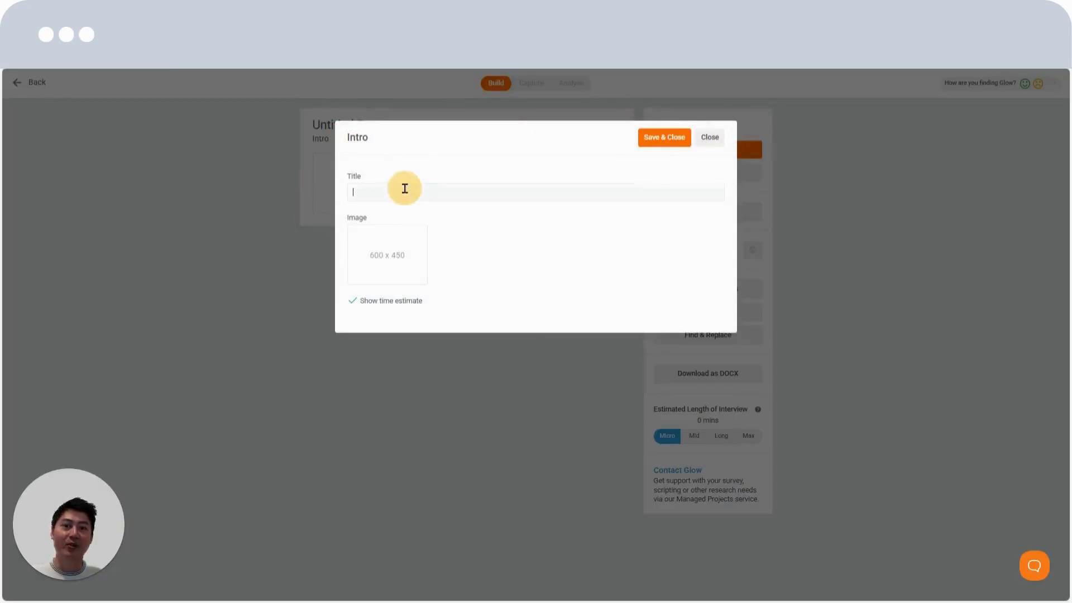
type("Have your say")
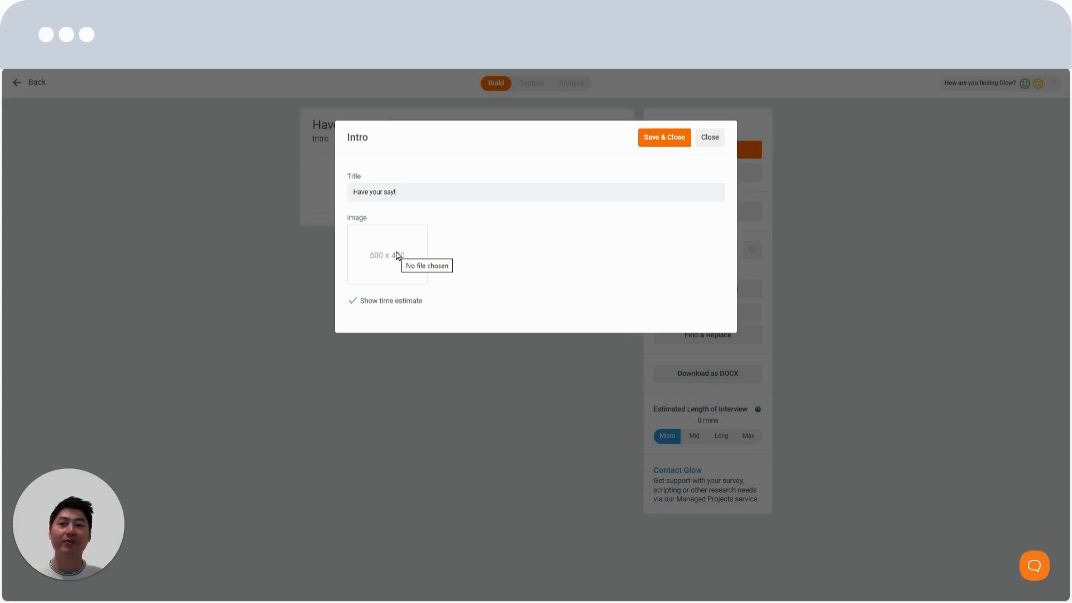
left_click(348, 299)
left_click(348, 300)
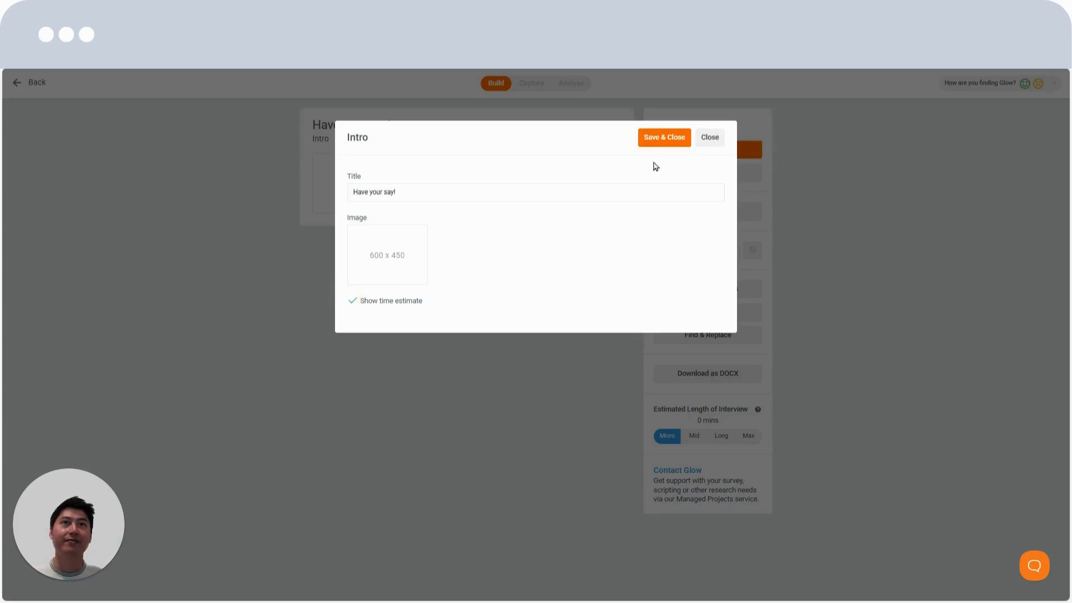
left_click(679, 137)
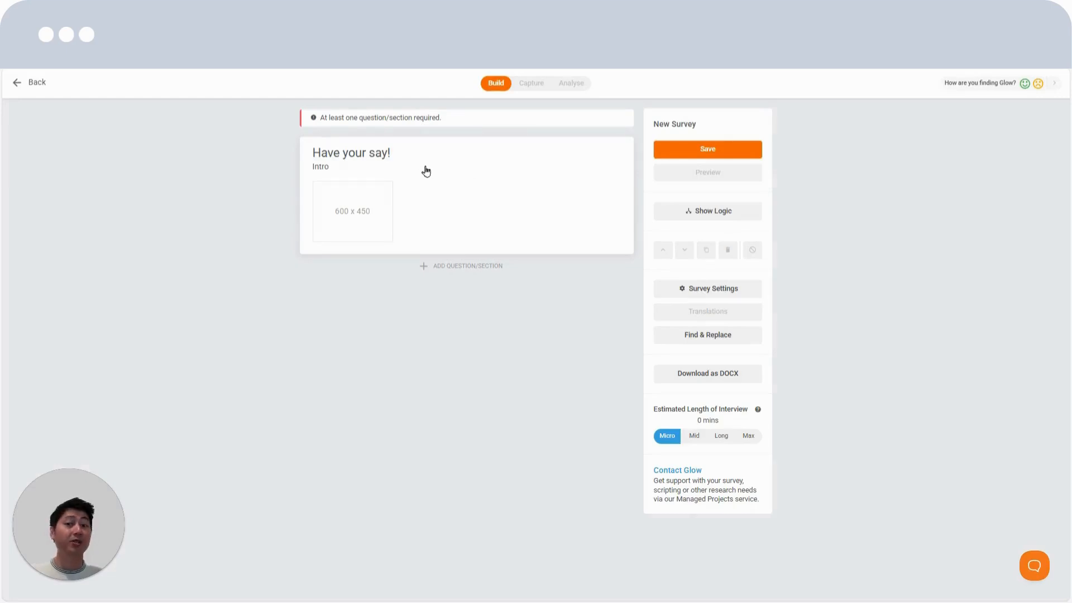
Set the survey's internal reference to "Client X: Conept Test [ref#AB34]", check the outro settings, and save
left_click(709, 289)
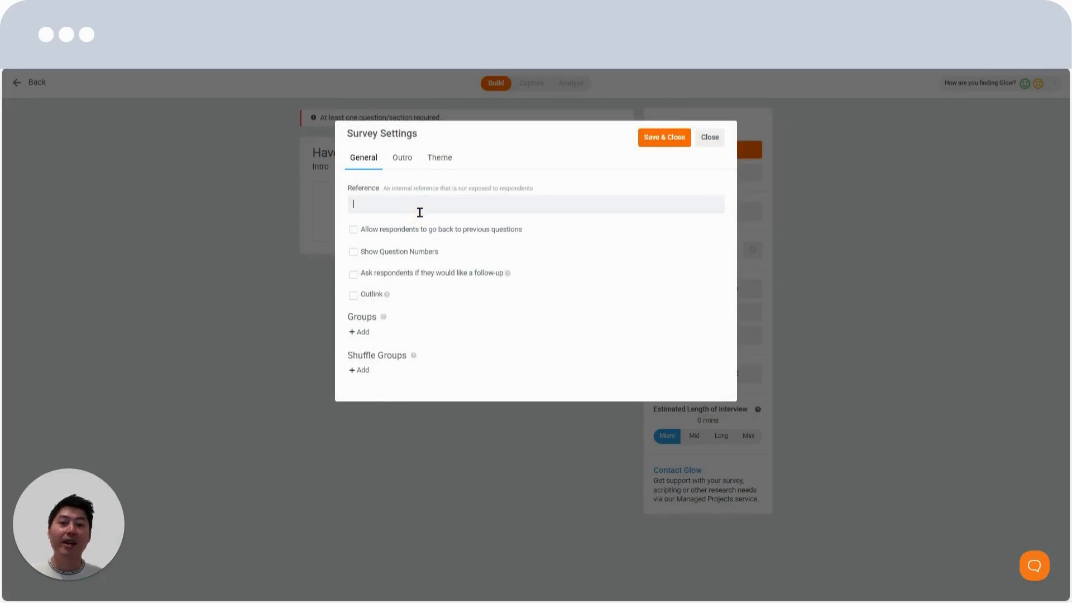
type("Client")
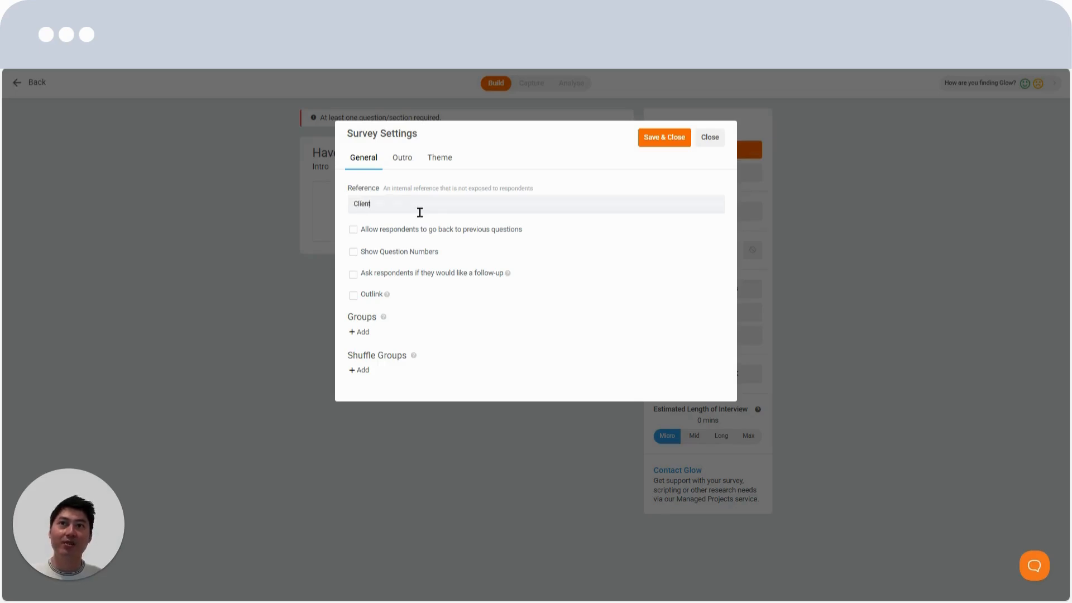
type(" X: C")
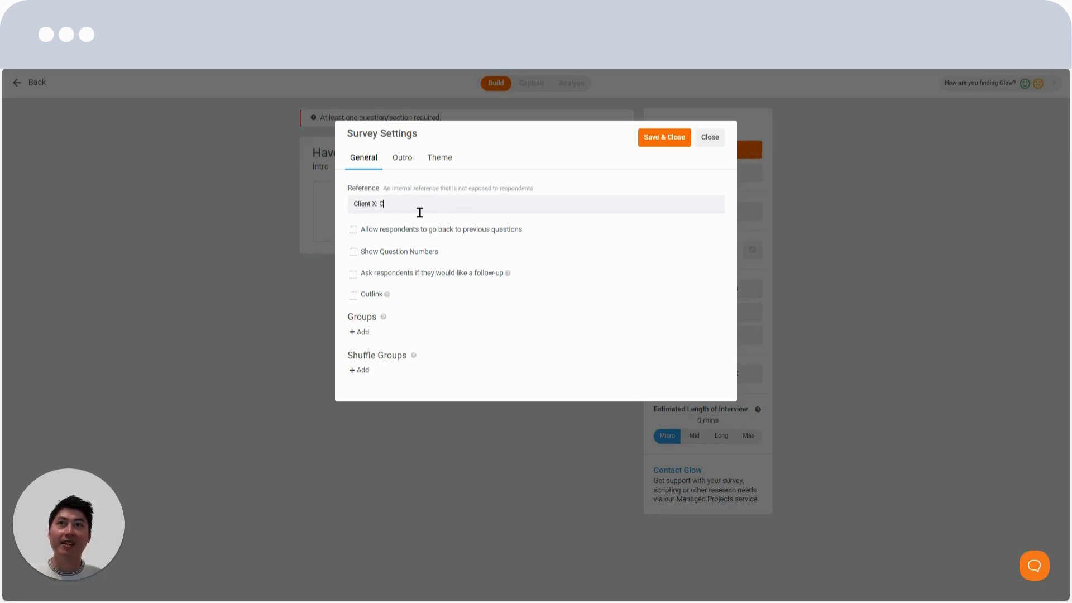
type("onept Test [ref#AB")
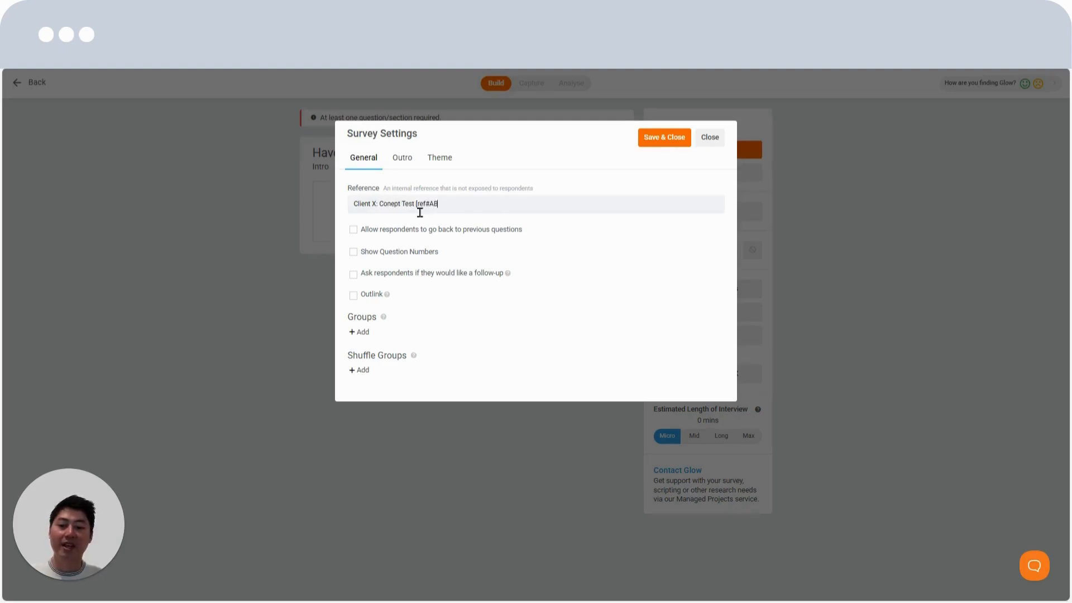
type("34]")
left_click(569, 183)
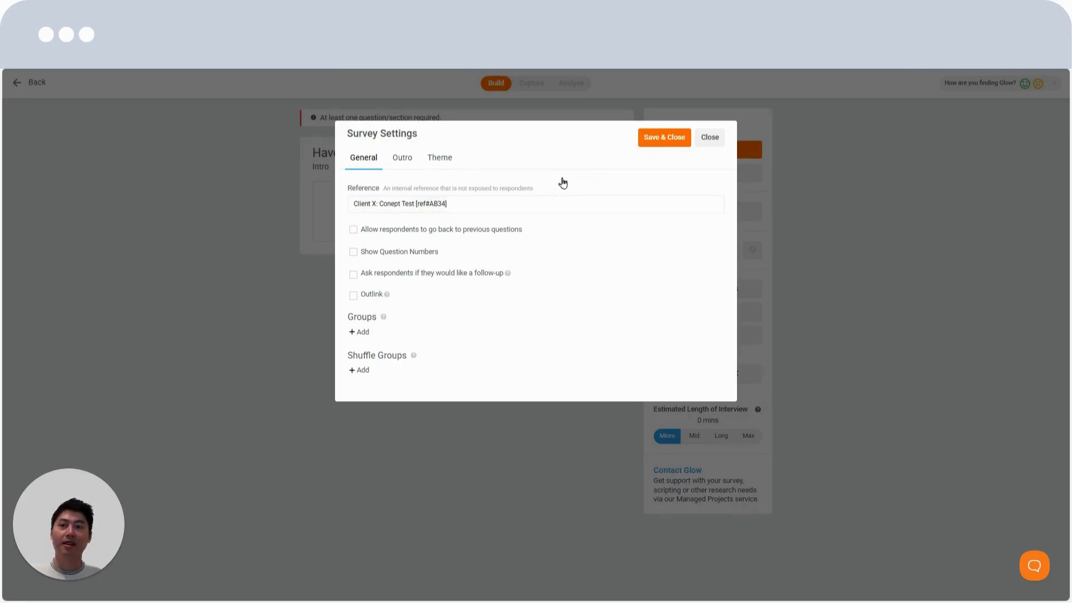
left_click(410, 161)
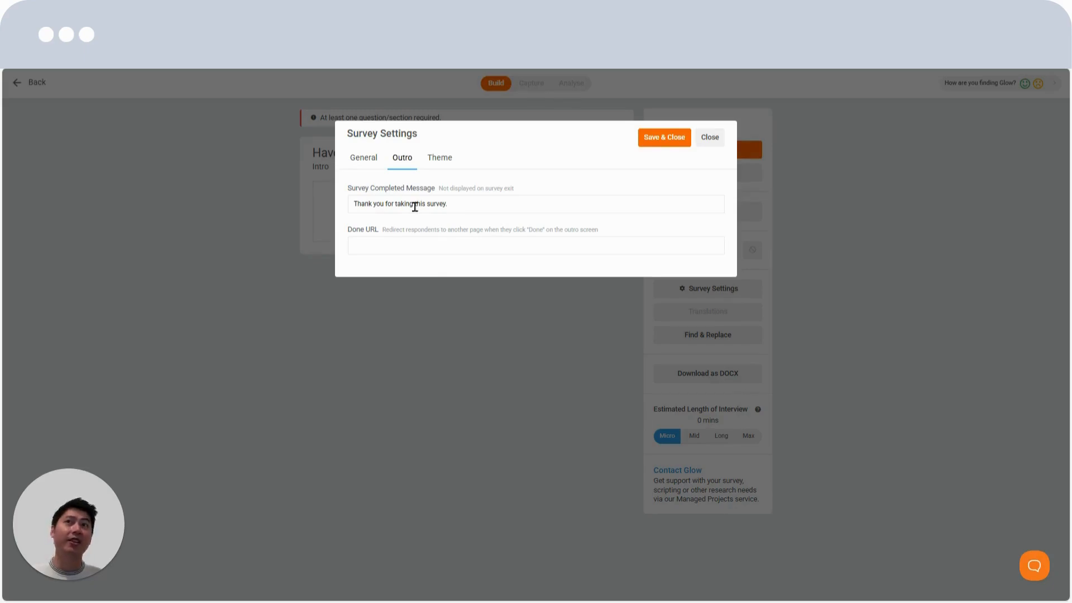
left_click(664, 140)
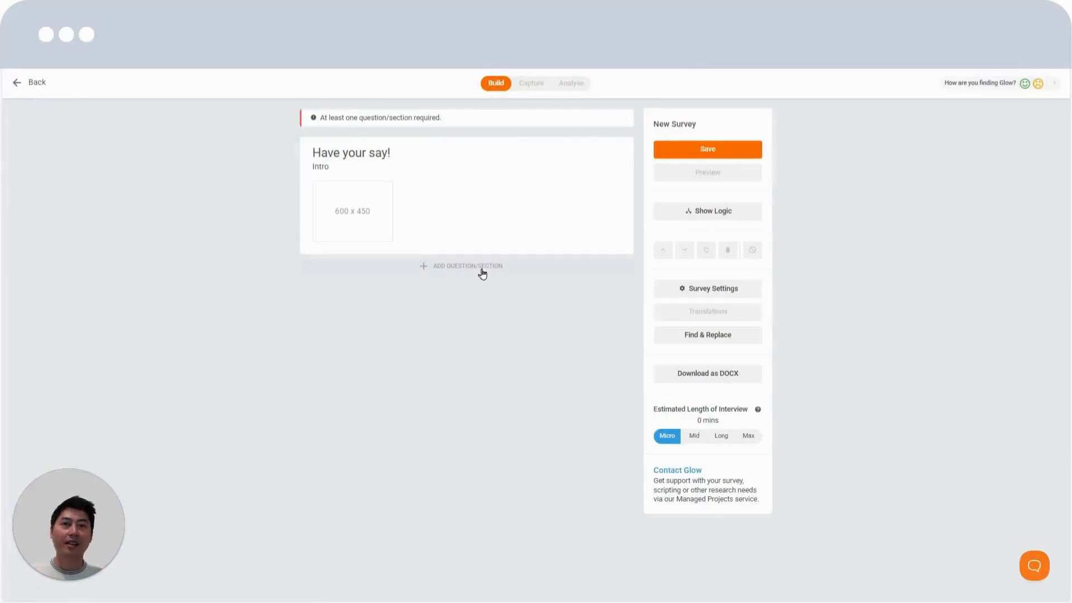
Import the Age, Gender and Location questions from the Standard Demographics survey in the Survey/Question Templates project
left_click(483, 273)
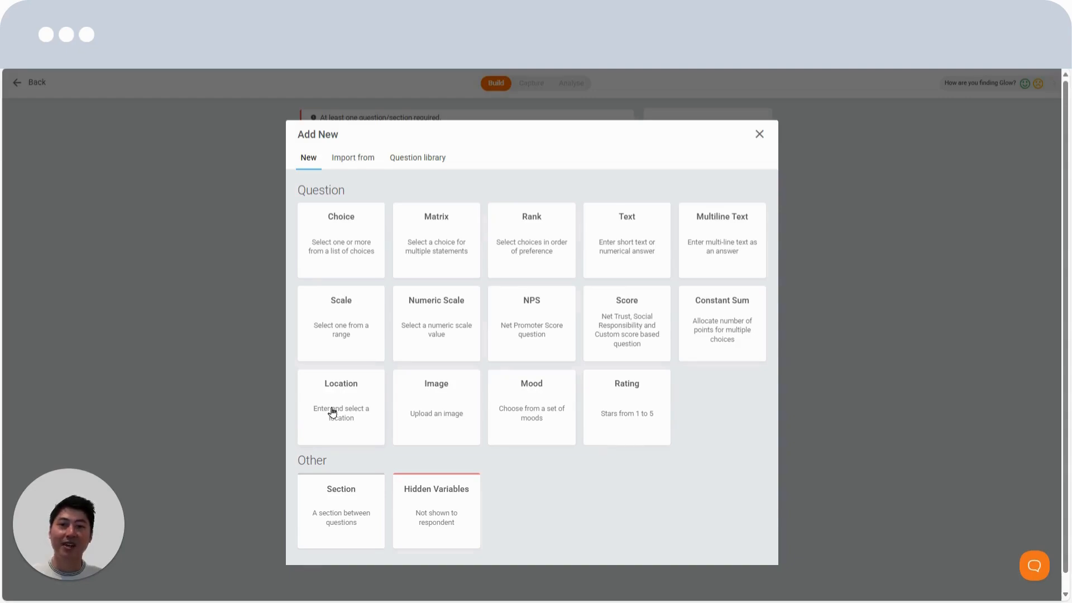
left_click(409, 416)
left_click_drag(411, 418, 421, 462)
left_click(421, 461)
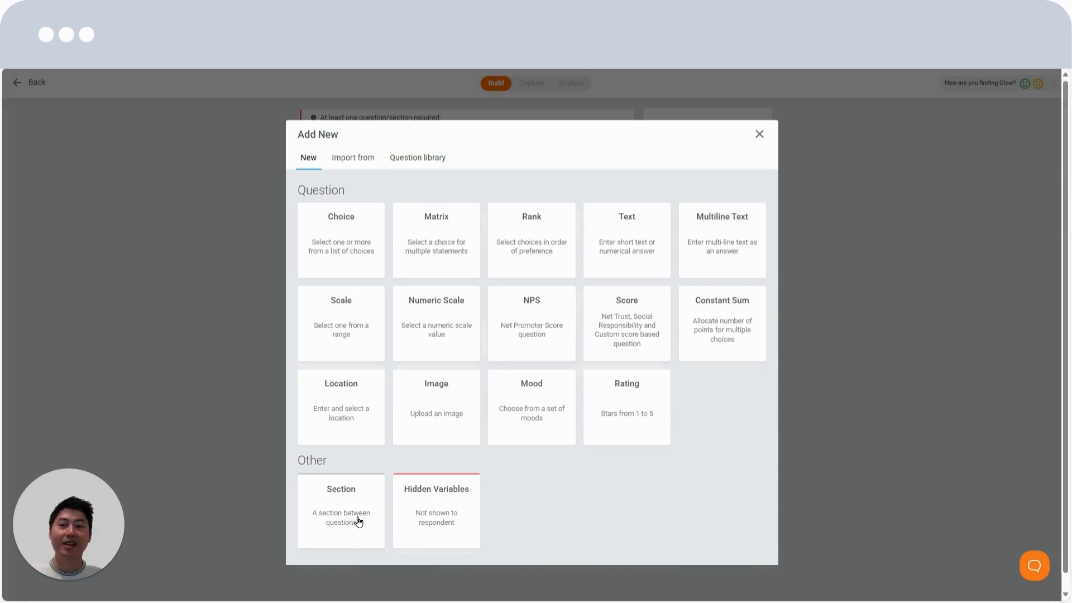
left_click(362, 158)
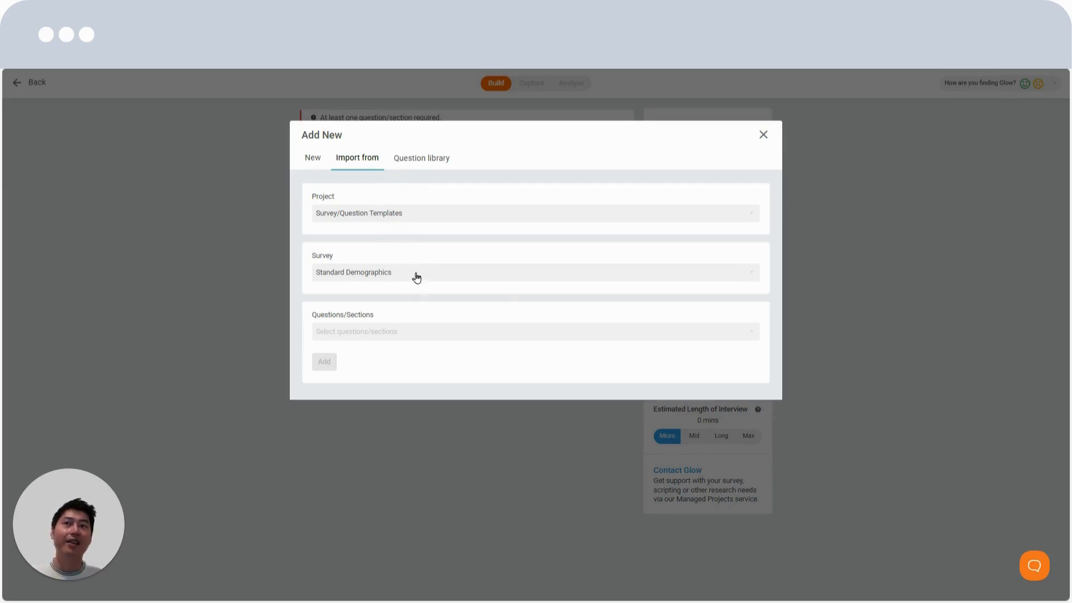
left_click(387, 335)
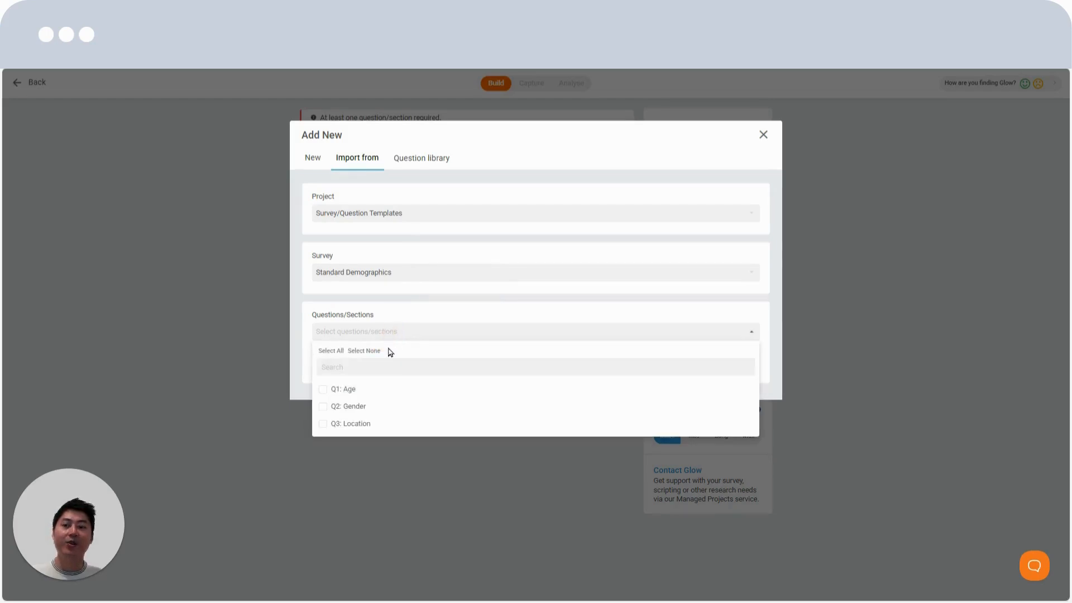
left_click(364, 390)
left_click(364, 424)
left_click(302, 370)
left_click(322, 362)
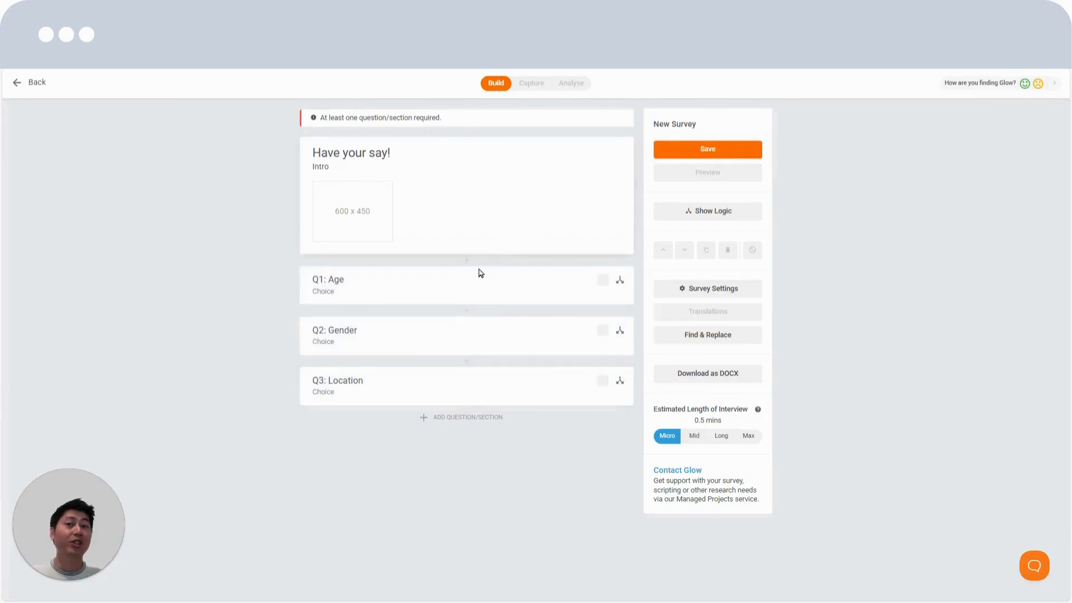
Review the imported Age question's logic rules and its choice settings without changing them
left_click(621, 282)
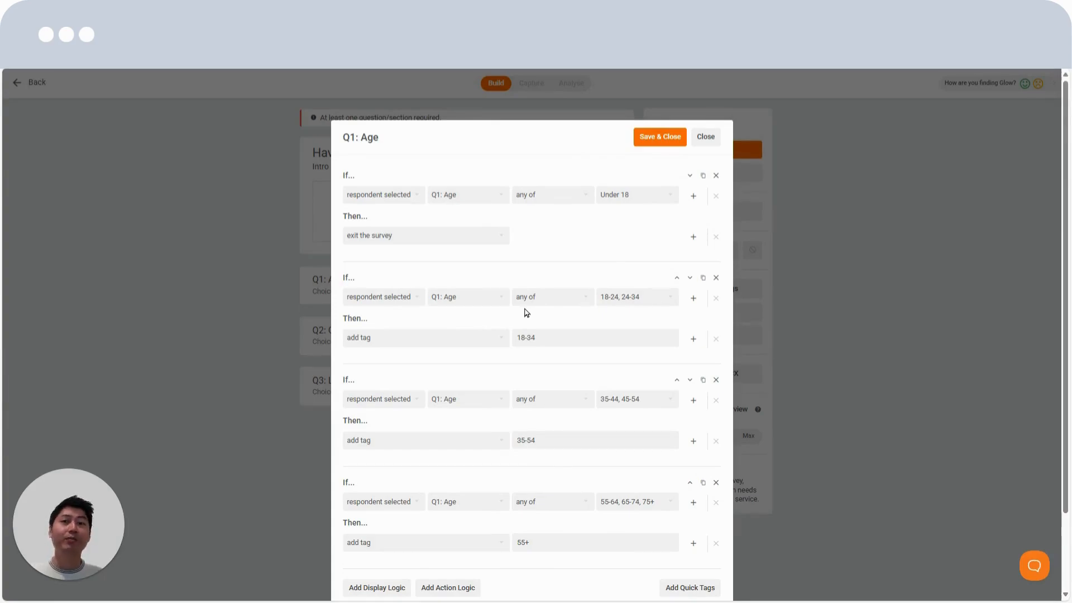
left_click(707, 138)
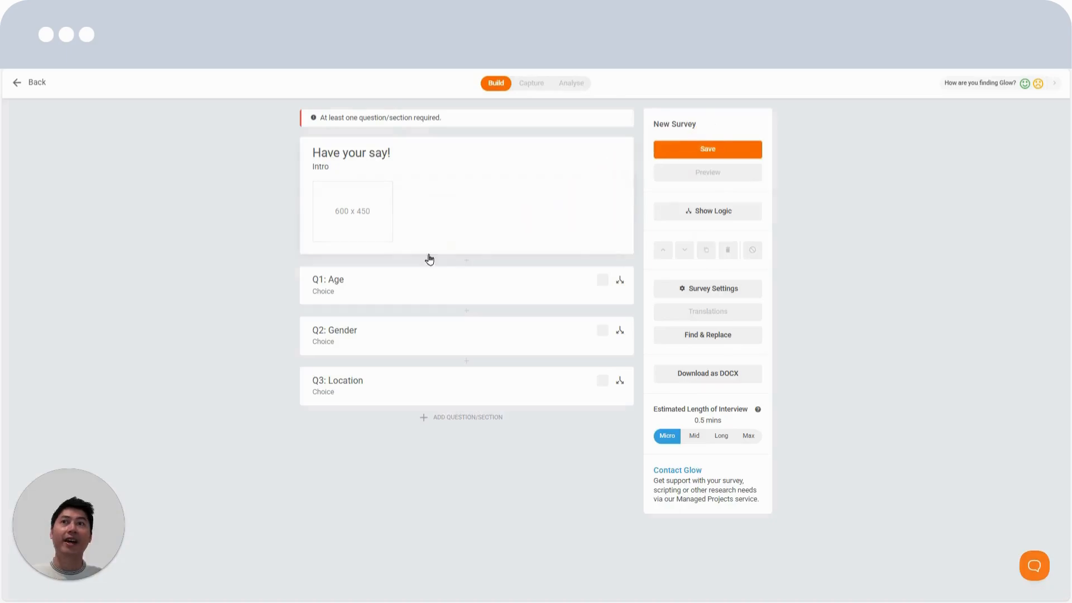
left_click(424, 281)
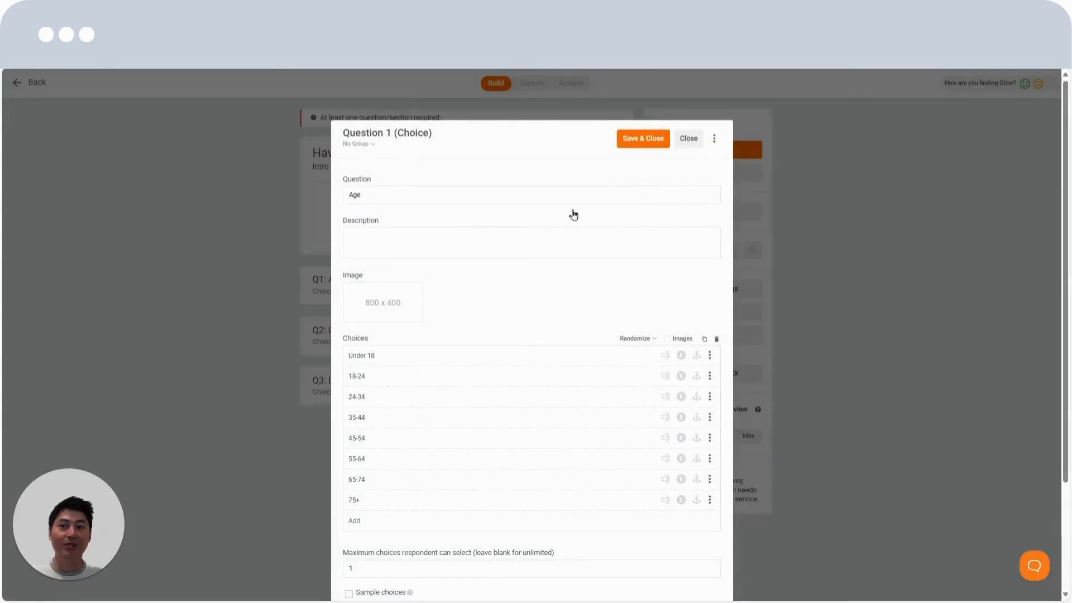
left_click(690, 139)
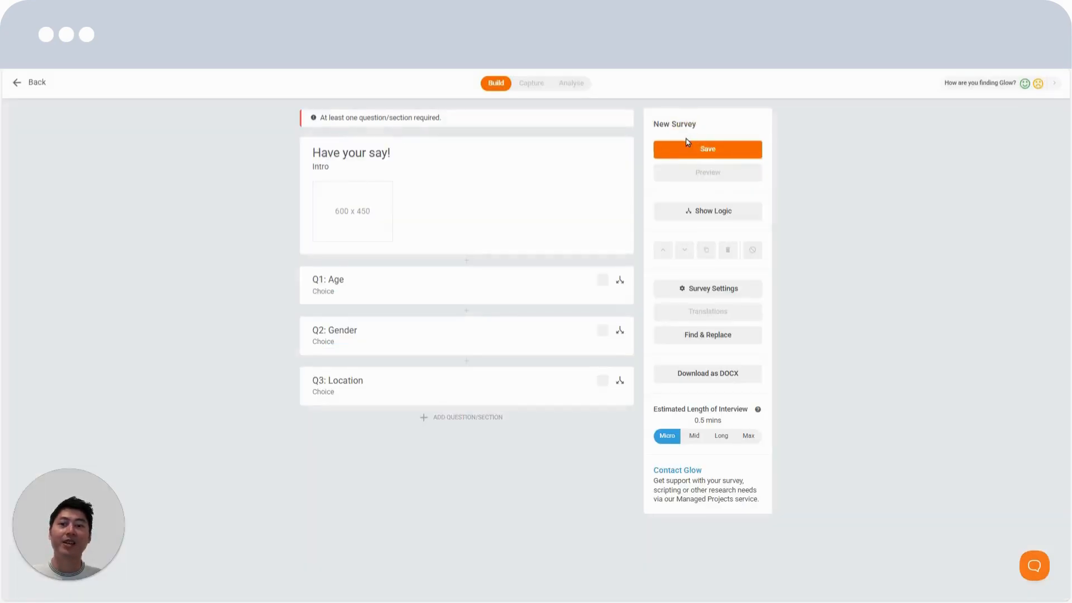
View the question library as a source for additional survey questions
left_click(479, 417)
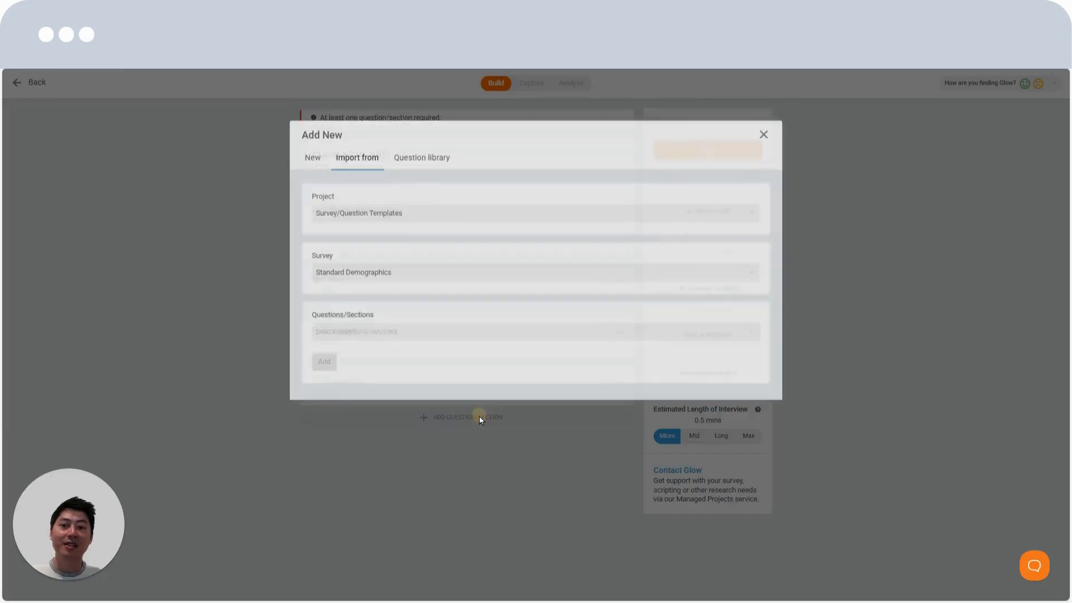
left_click(414, 164)
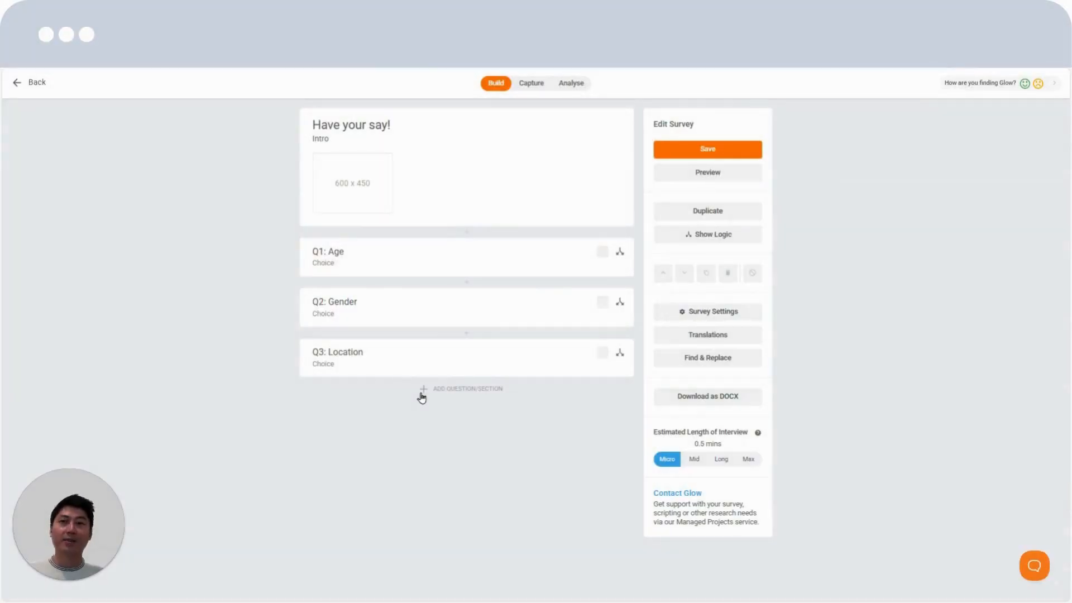
Add a Choice question after Location with the text "Which of the following have you purchased in the past 12 months?"
left_click(437, 388)
left_click(353, 250)
left_click(396, 200)
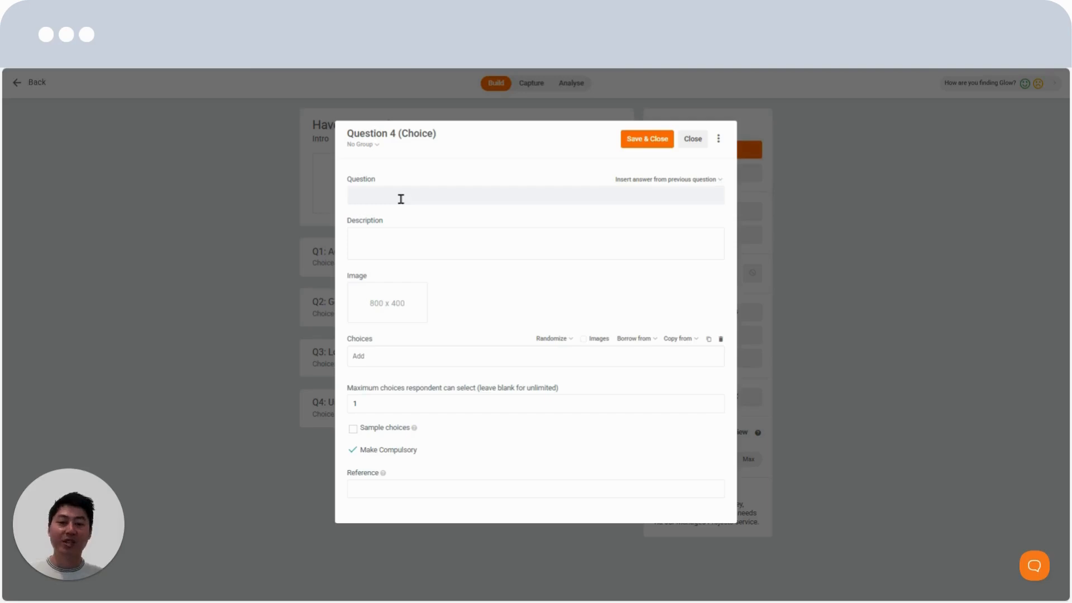
type("Which of the following have you purchased in the past 12 months?")
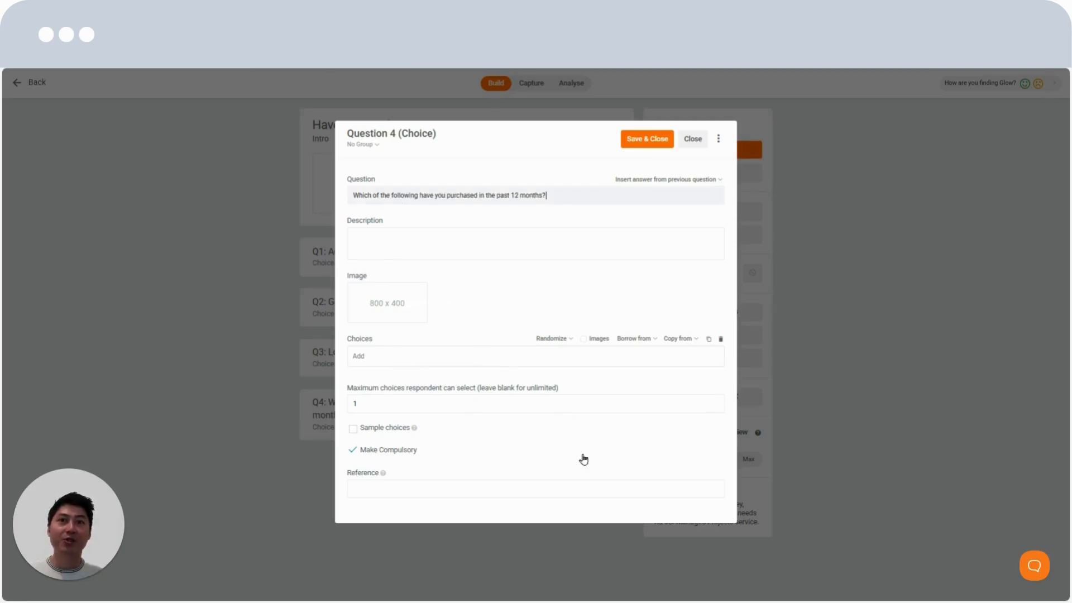
Fill question 4's choices with the list from Cider to None of the above, copied from Q3 in the Word questionnaire
key("alt+Tab")
left_click_drag(85, 199, 225, 328)
key("ctrl+c")
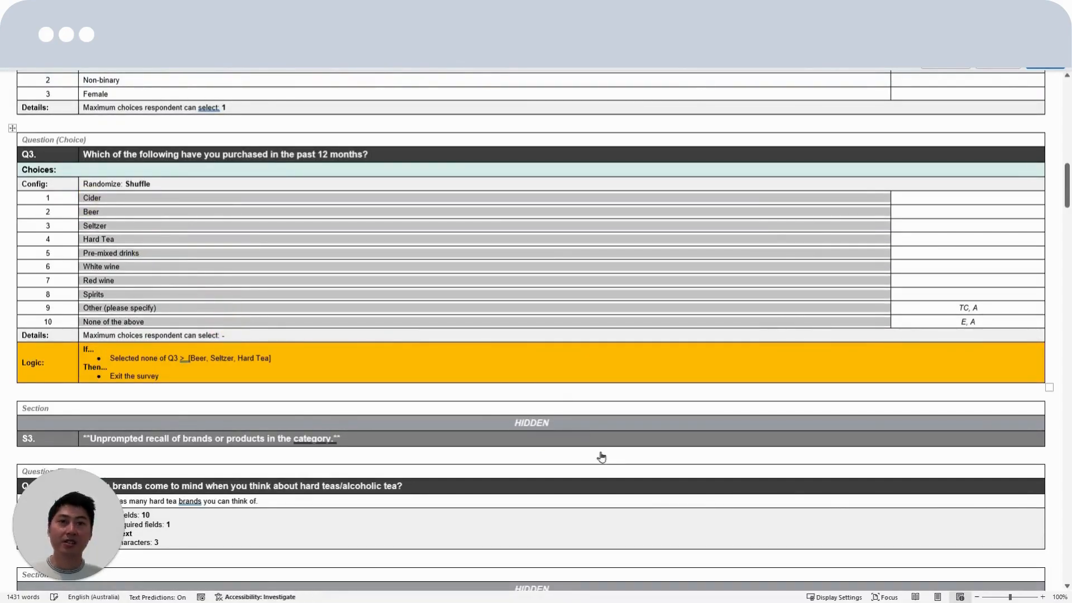
key("alt+Tab")
left_click(476, 355)
key("ctrl+v")
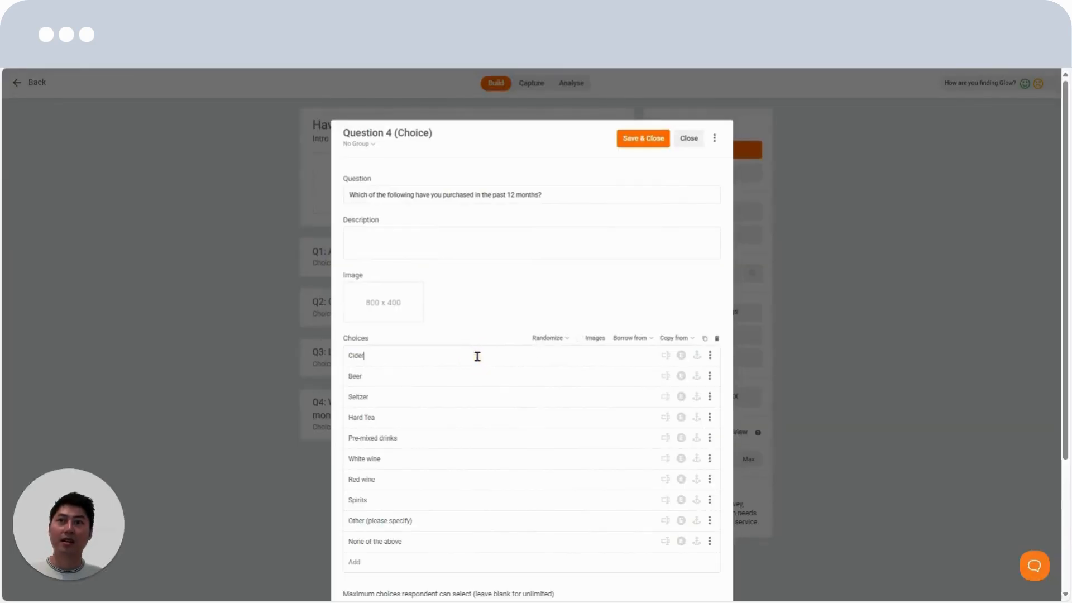
Try image choices with hidden labels for question 4, and turn the images off again
left_click(584, 339)
left_click(552, 341)
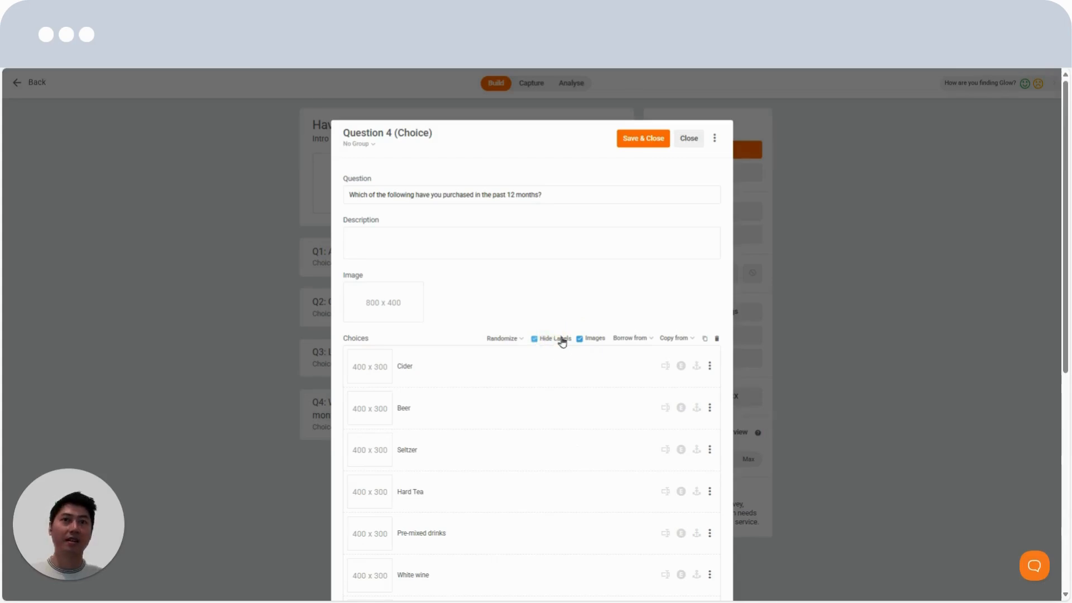
left_click(579, 340)
Set question 4's choices to be randomized with the Shuffle option, with hidden labels and images turned off
left_click(549, 340)
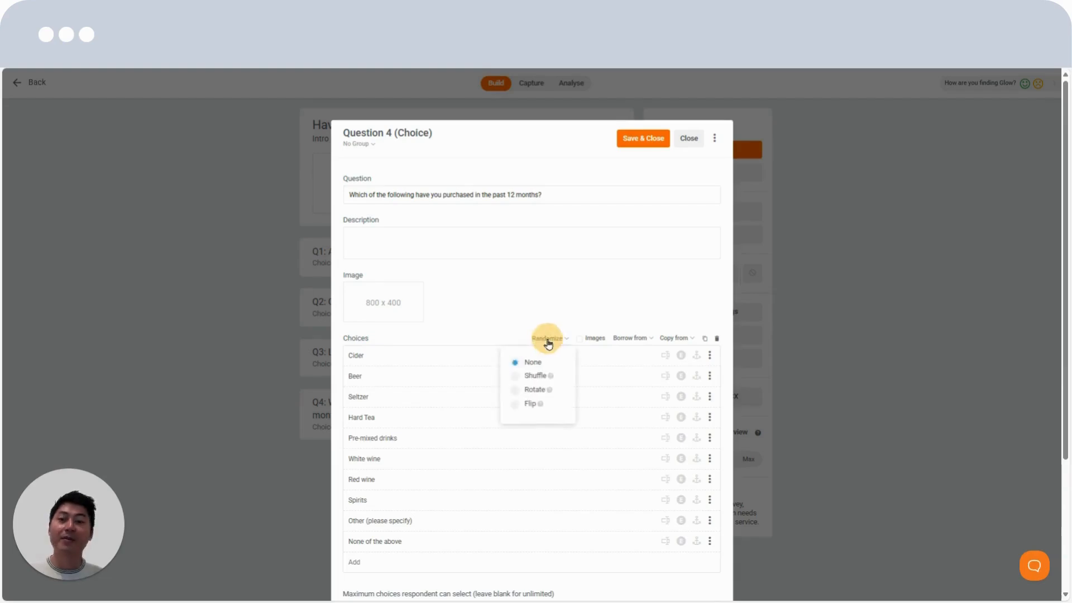
left_click(535, 378)
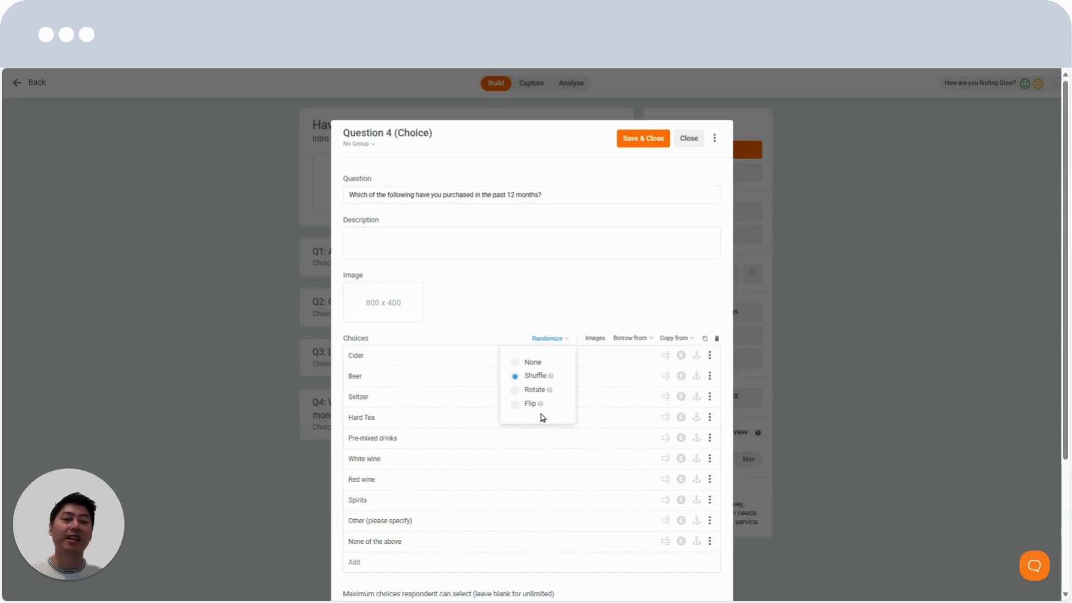
left_click(546, 316)
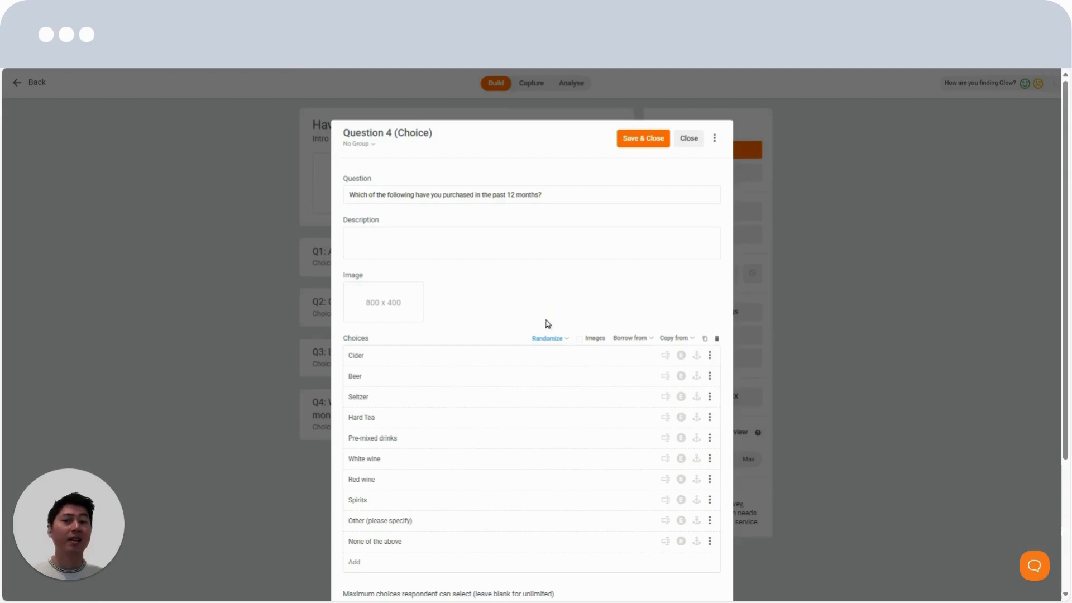
Anchor "Other (please specify)" and "None of the above", make "None of the above" exclusive, and enable text entry for "Other (please specify)"
left_click(696, 541)
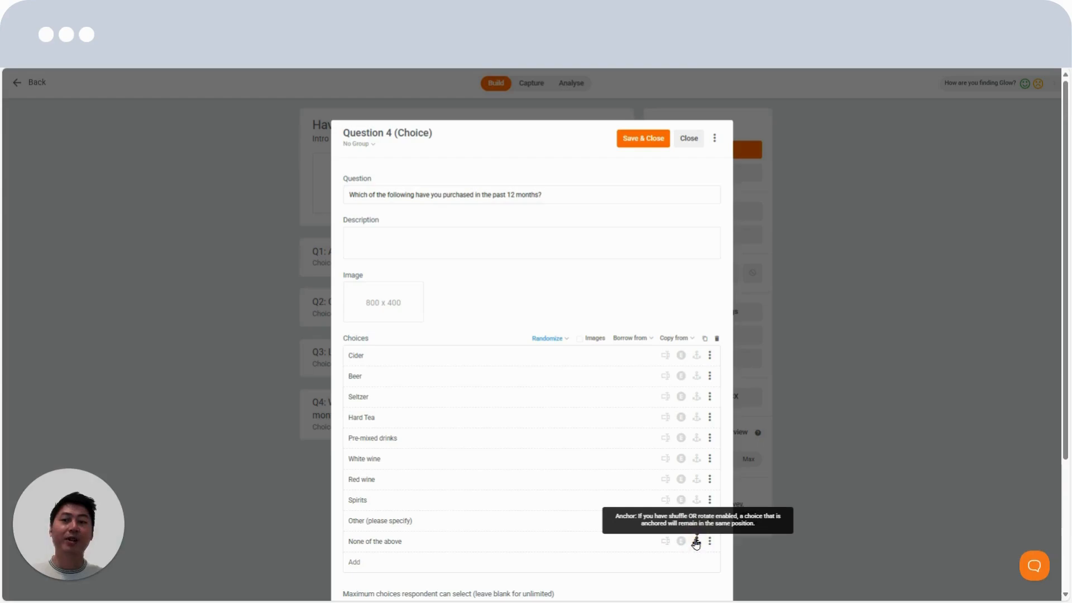
left_click(696, 520)
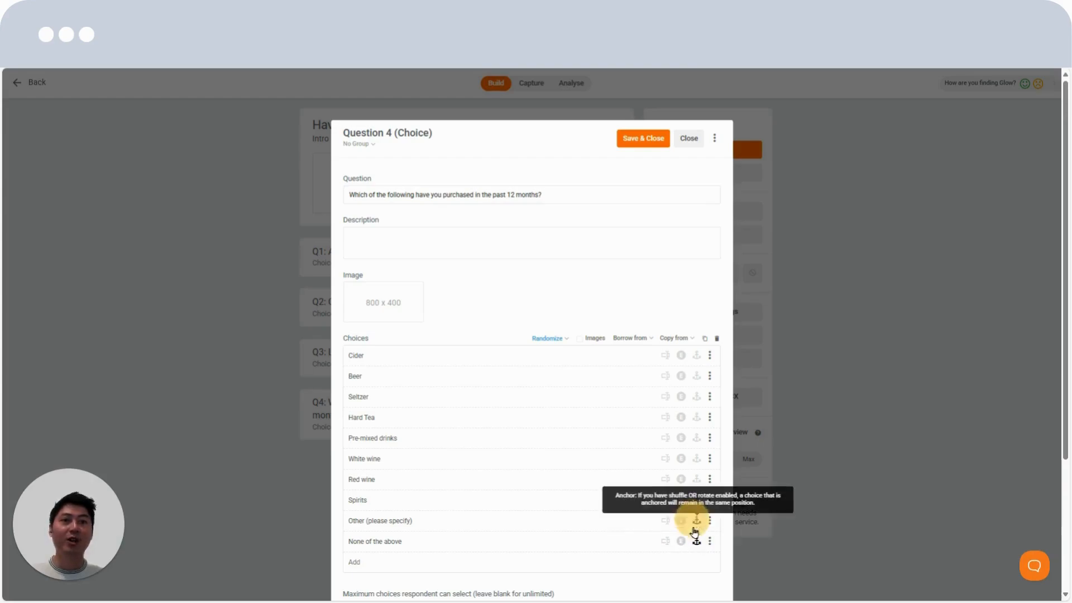
left_click(681, 541)
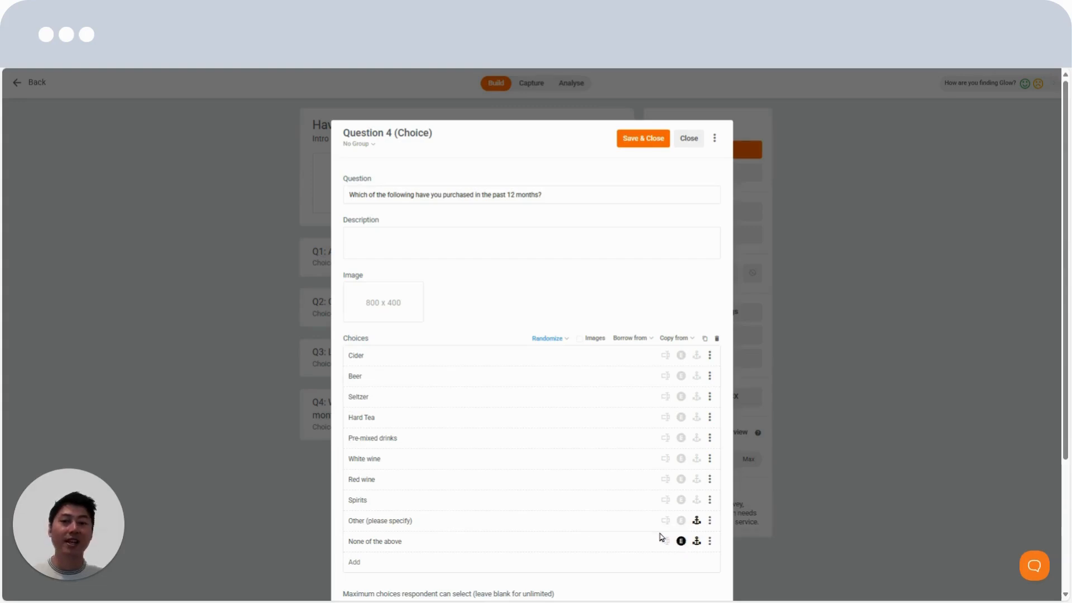
left_click(665, 522)
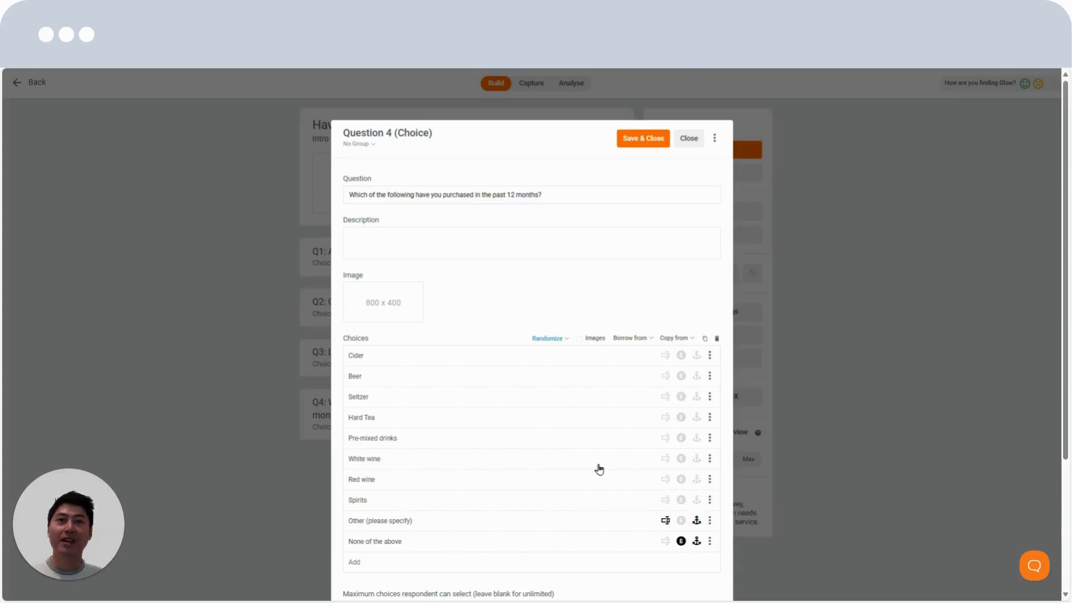
Enter GL03 as question 4's reference, and toggle its Make Compulsory setting off and on again
scroll(522, 487, "down", 2)
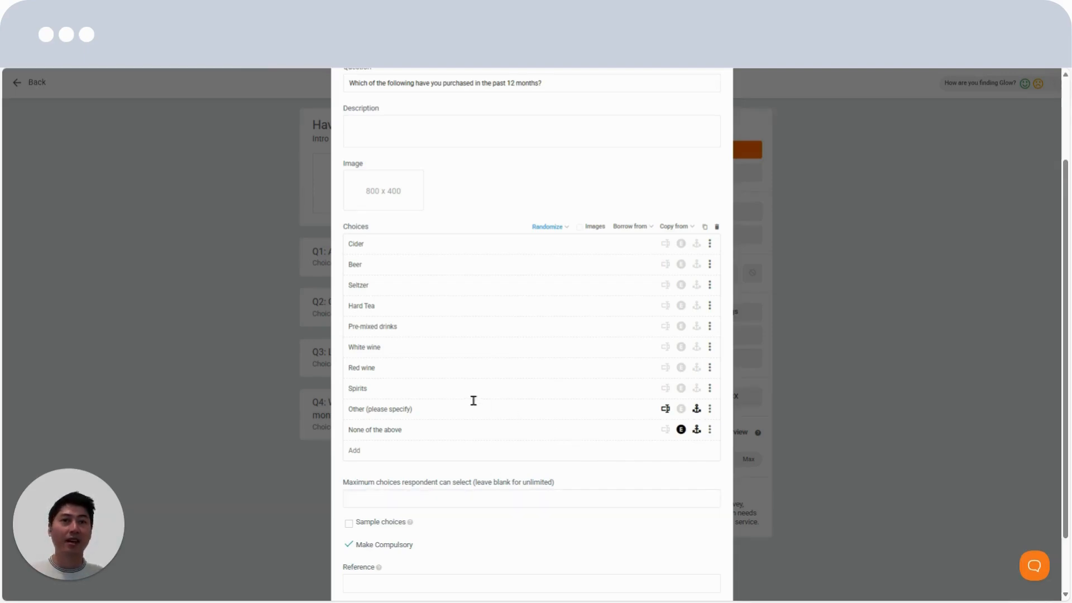
scroll(474, 401, "up", 3)
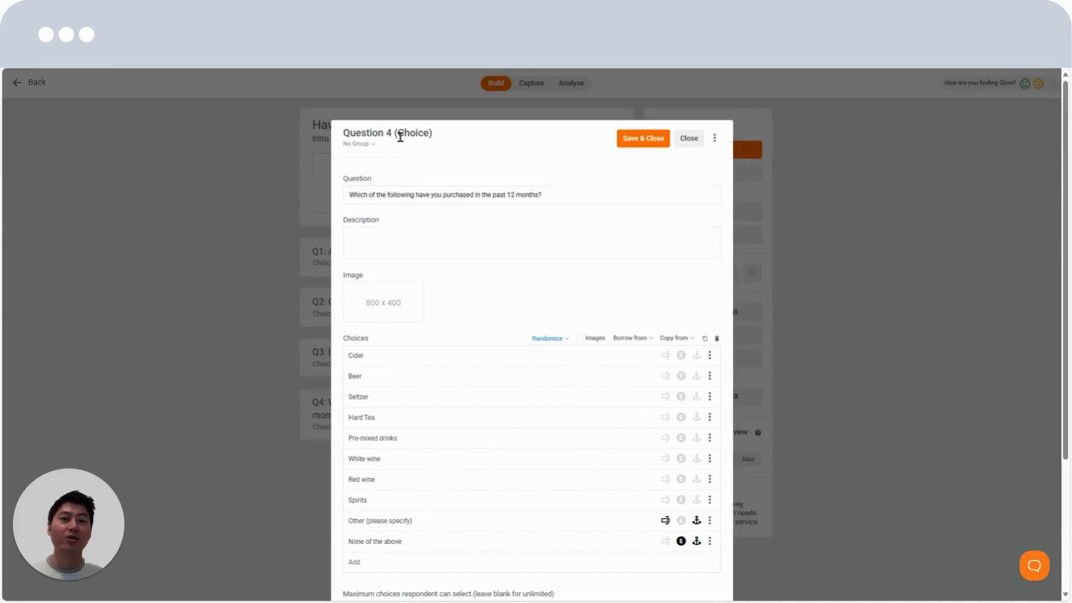
scroll(479, 290, "down", 3)
left_click(400, 578)
scroll(439, 480, "down", 2)
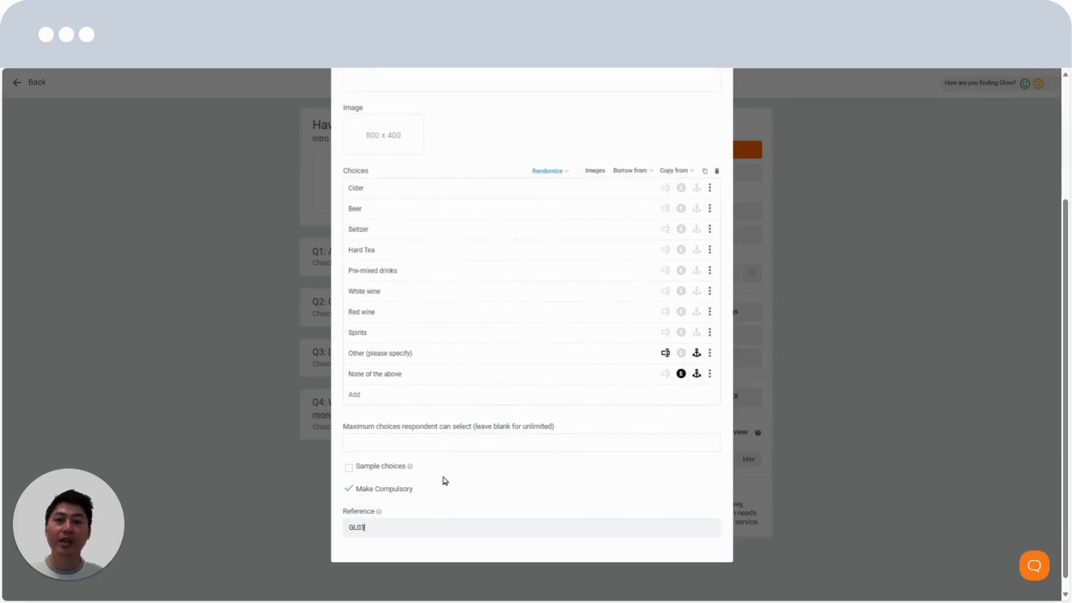
left_click(349, 490)
left_click(349, 491)
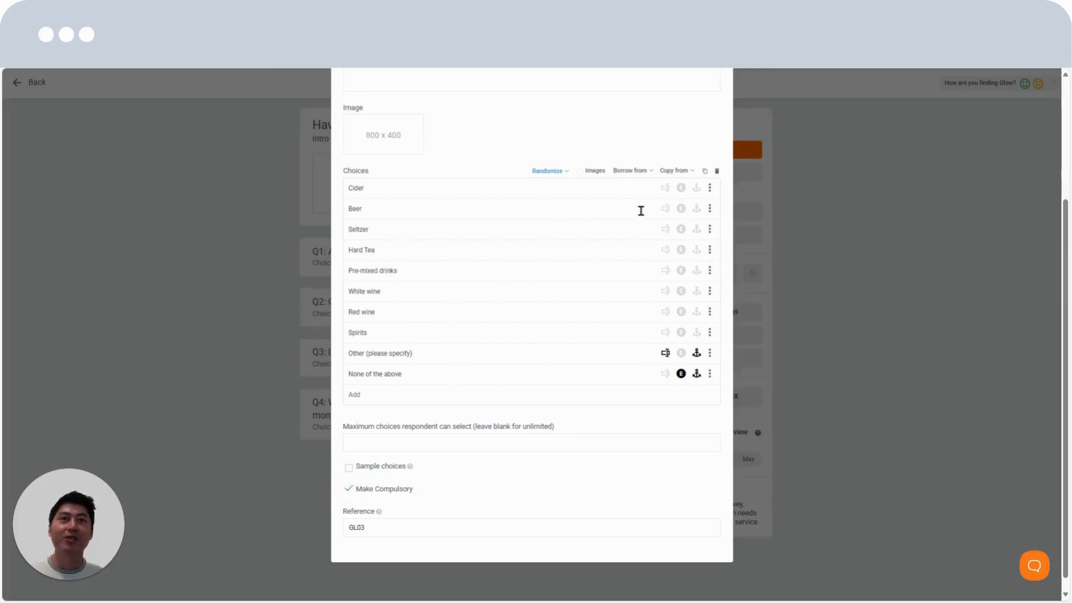
View the questions available for borrowing choices and the extra options for the Cider choice, and save and close question 4
left_click(636, 172)
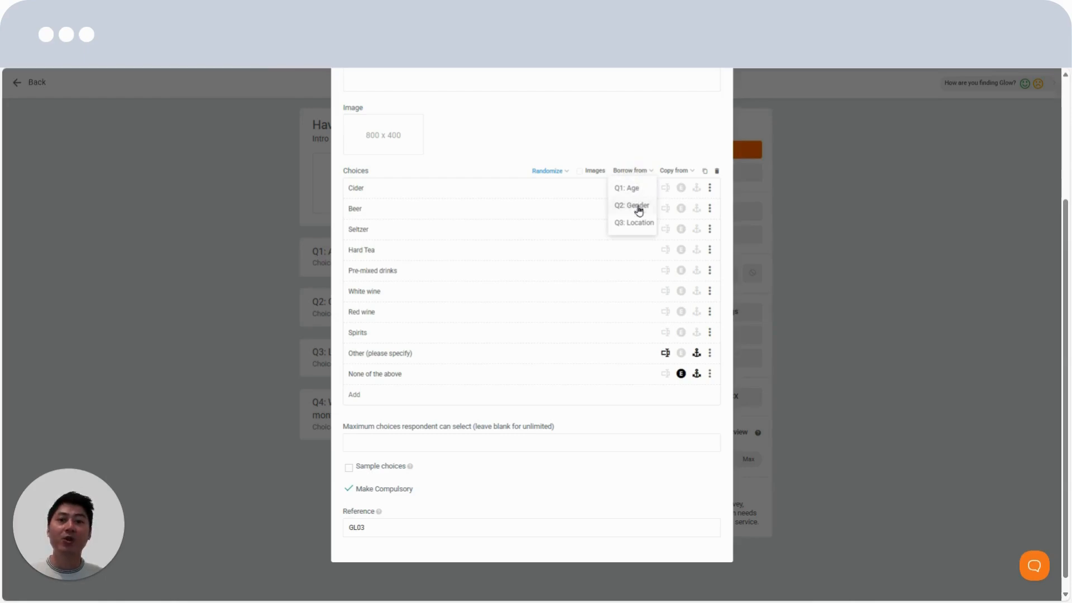
left_click(643, 171)
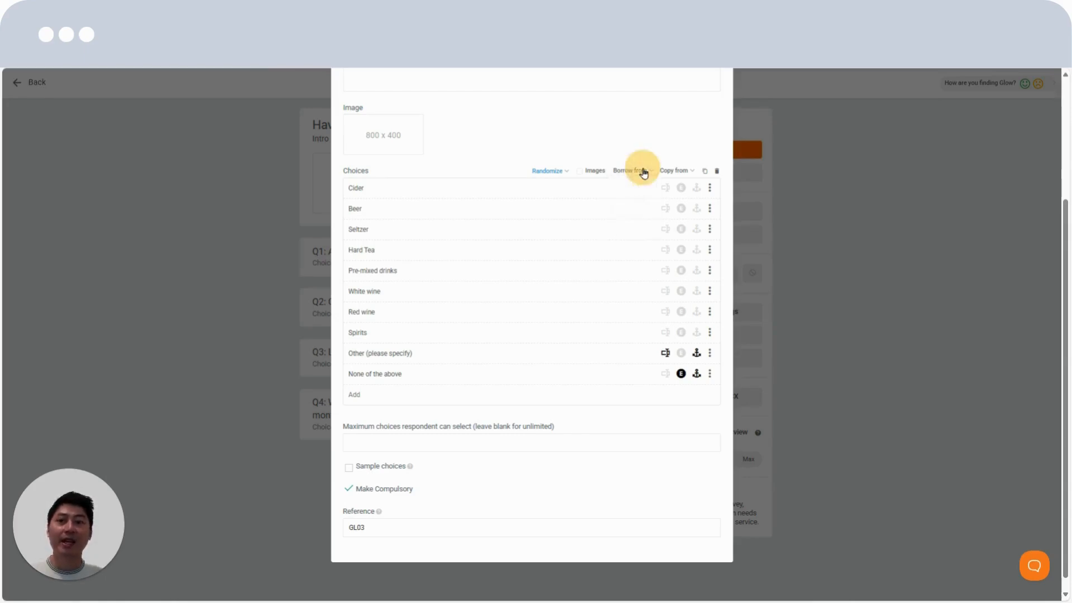
left_click(710, 188)
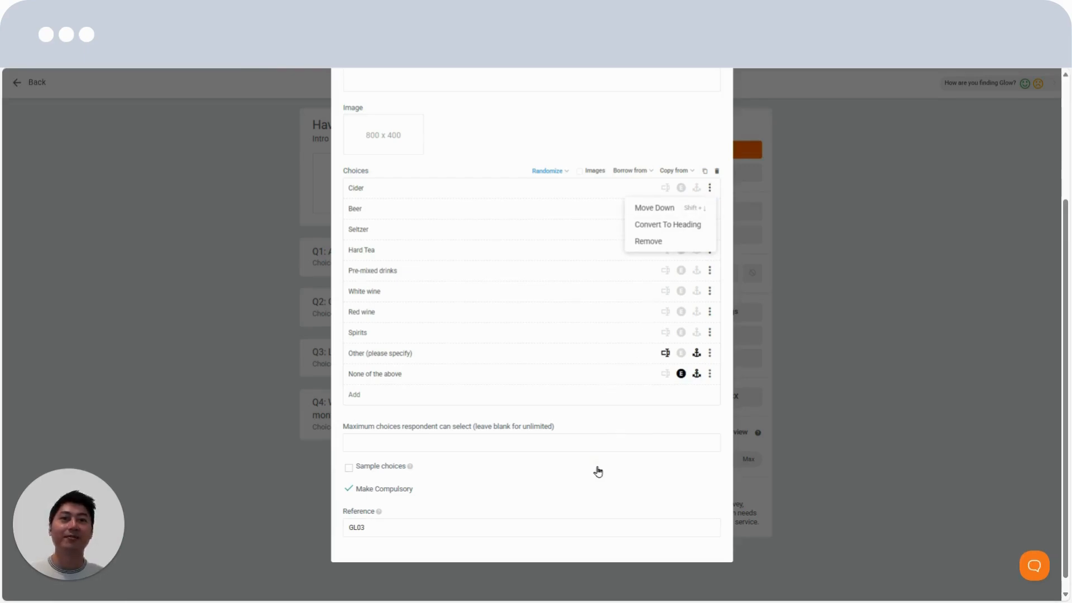
left_click(592, 160)
scroll(595, 161, "up", 3)
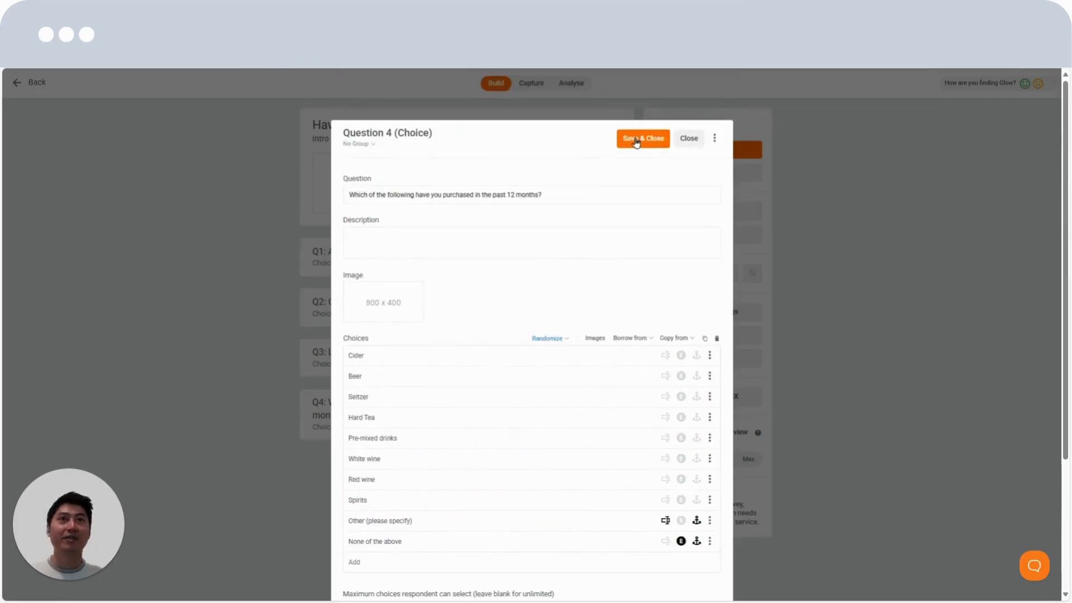
left_click(637, 143)
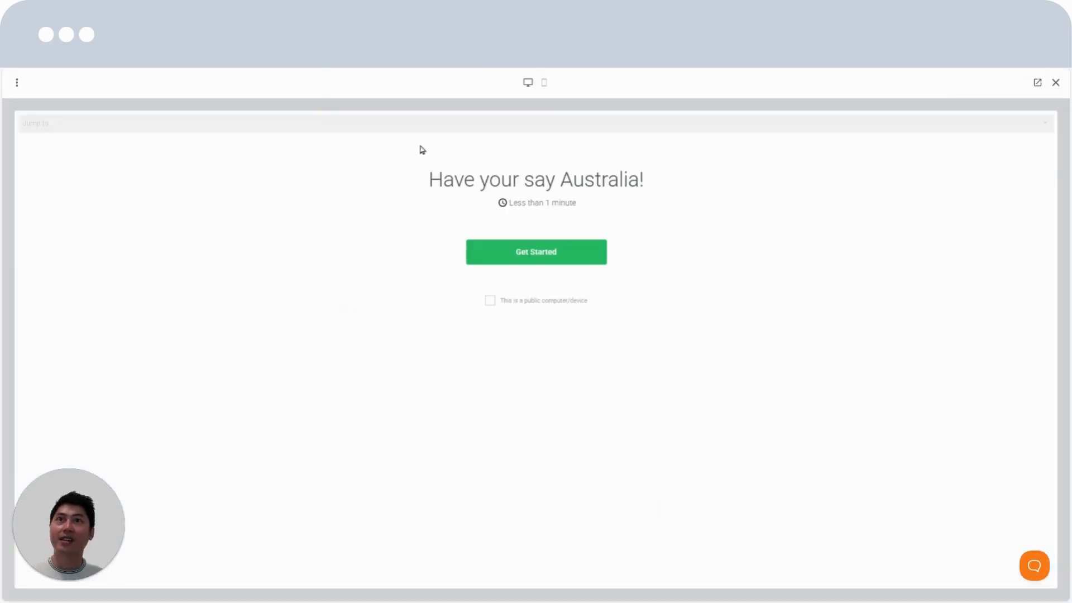
Go to Q4 in the survey preview and test selecting Beer, Seltzer and Other (please specify) with the text "Drink X"
left_click(394, 124)
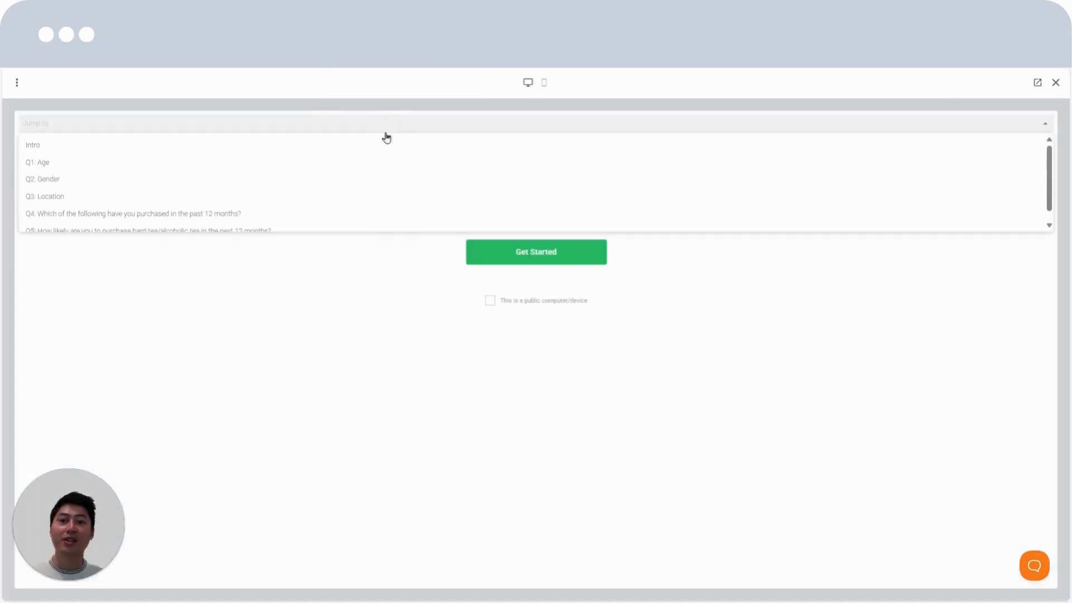
left_click(193, 212)
left_click(649, 327)
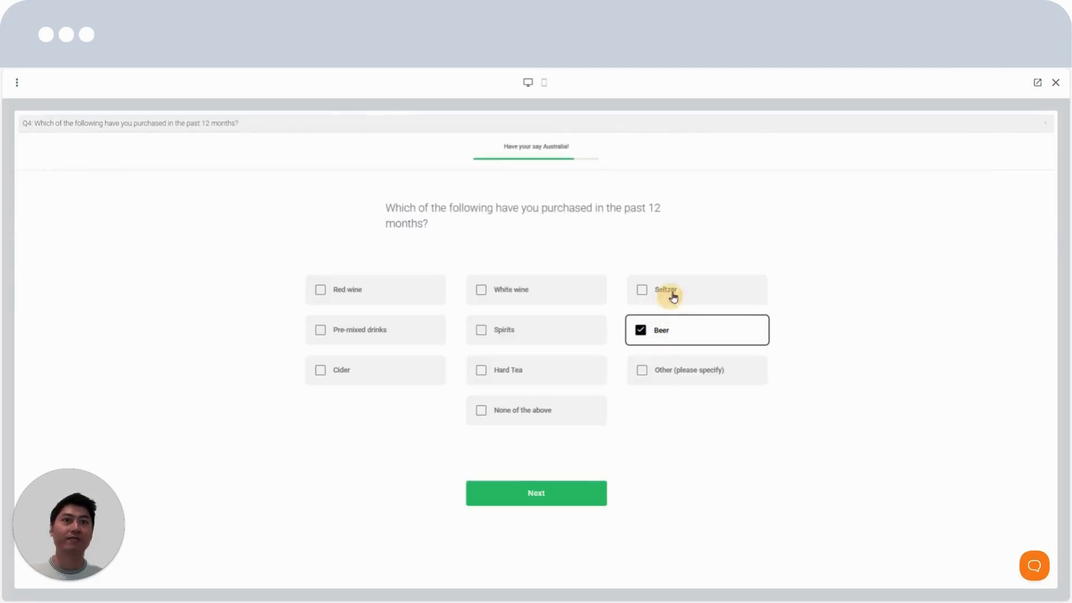
left_click(675, 289)
left_click(668, 371)
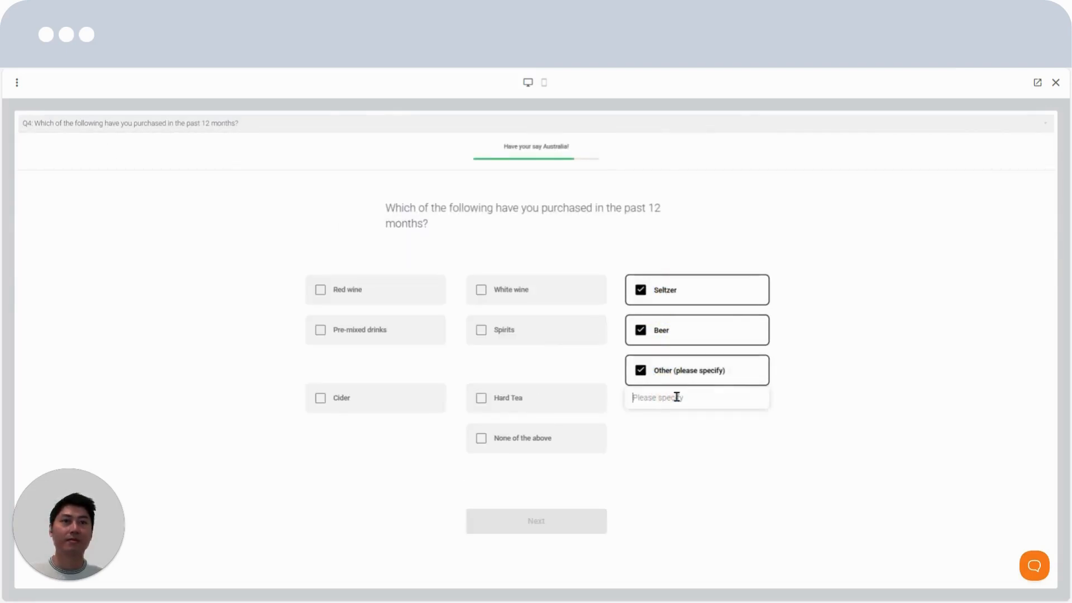
type("Drink X")
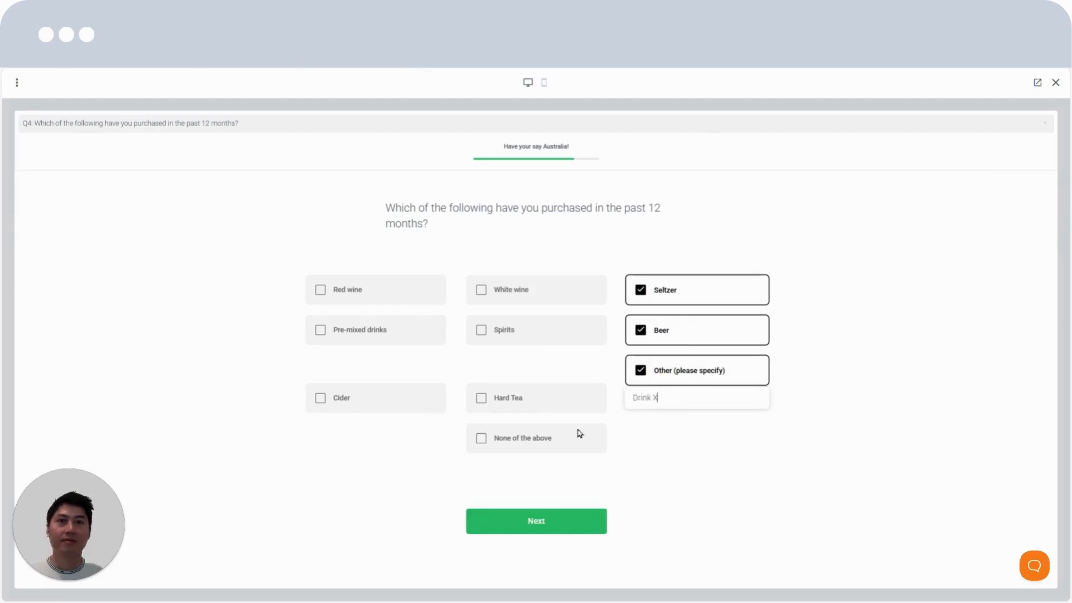
Test the exclusive "None of the above" choice in the preview, and select Hard Tea and Spirits in its place
left_click(512, 438)
left_click(521, 410)
left_click(529, 373)
left_click(536, 330)
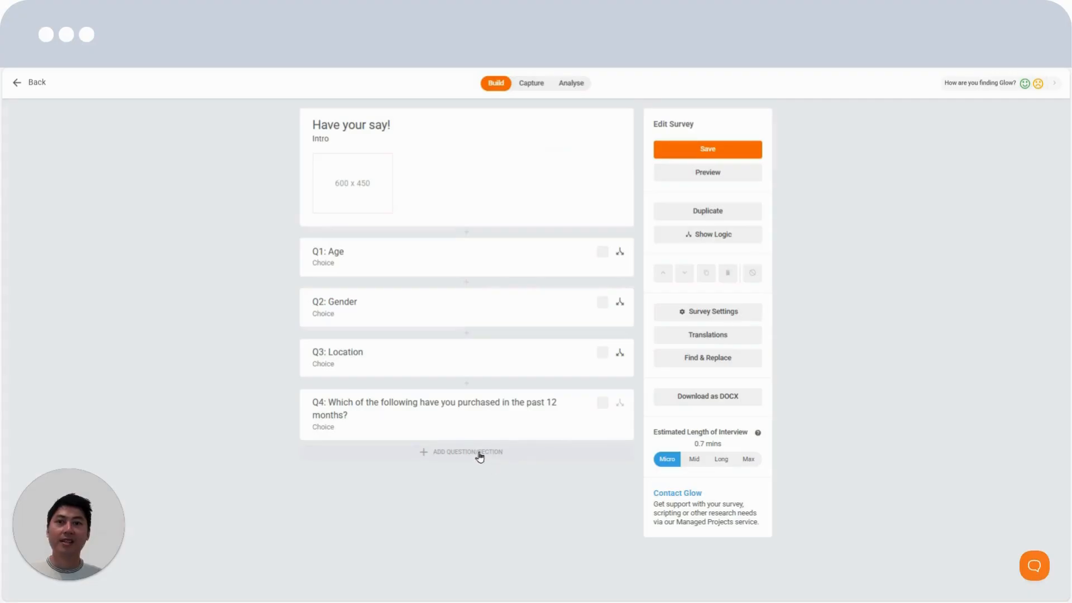
Add a Scale question after question 4 with the text "How likely are you to purchase hard tea/alcoholic tea in the next 12 months?"
left_click(480, 457)
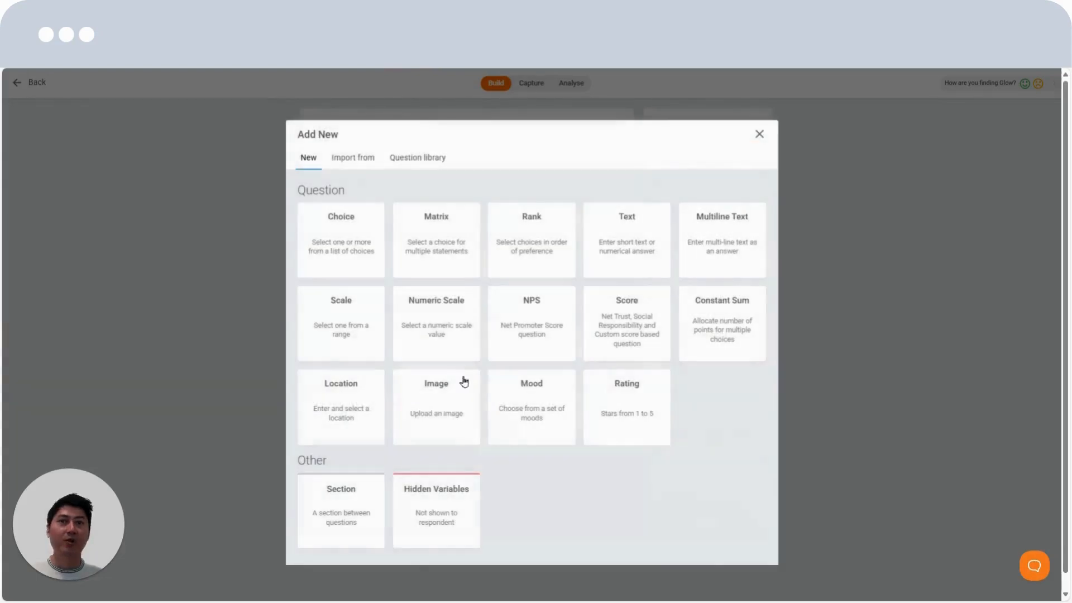
left_click(333, 324)
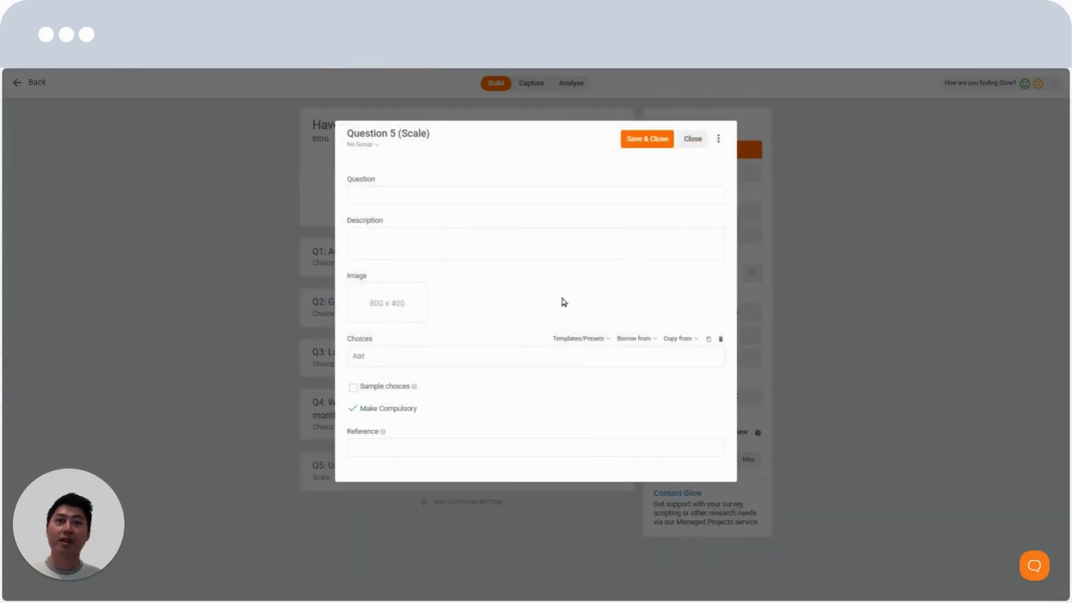
left_click(435, 200)
type("How likely are you to purchase hard tea/alcoholic tea in the next 12 months?")
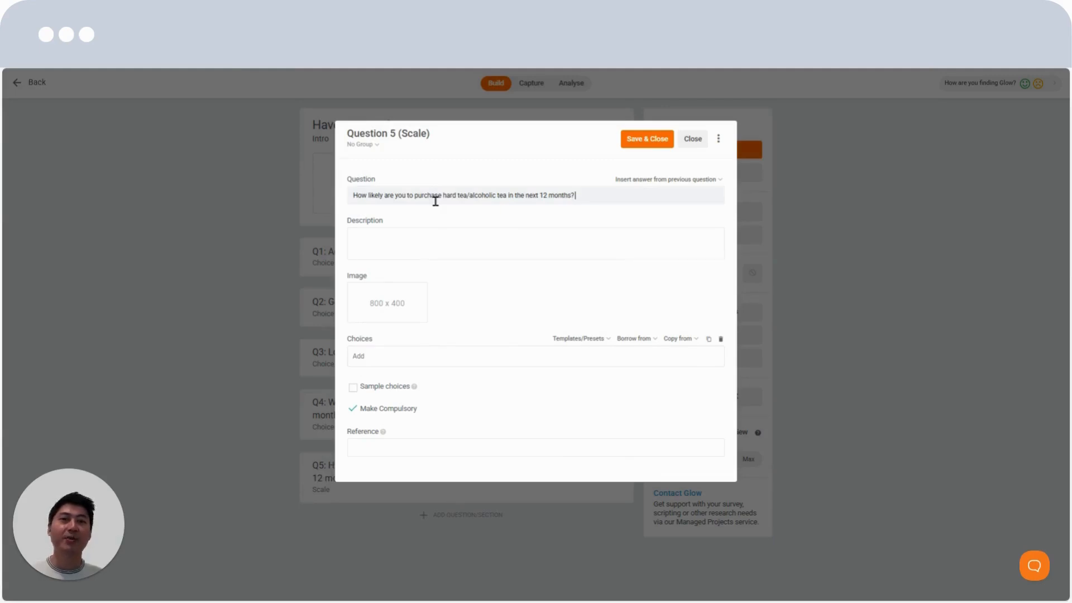
Fill question 5's choices from the preset "Very unlikely to Very likely (5 Points)"
left_click(600, 341)
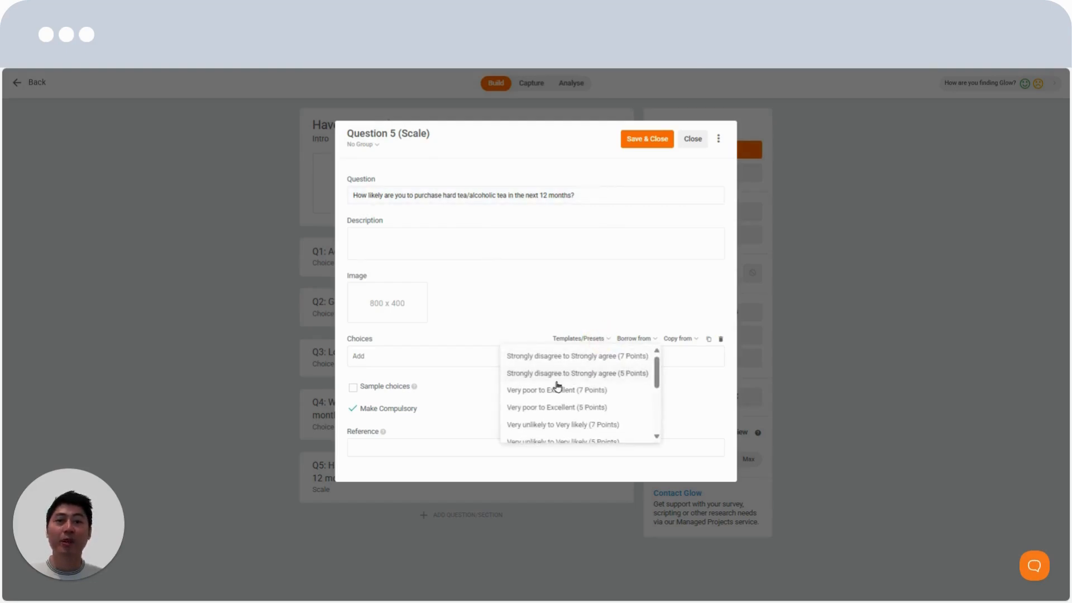
scroll(545, 399, "down", 1)
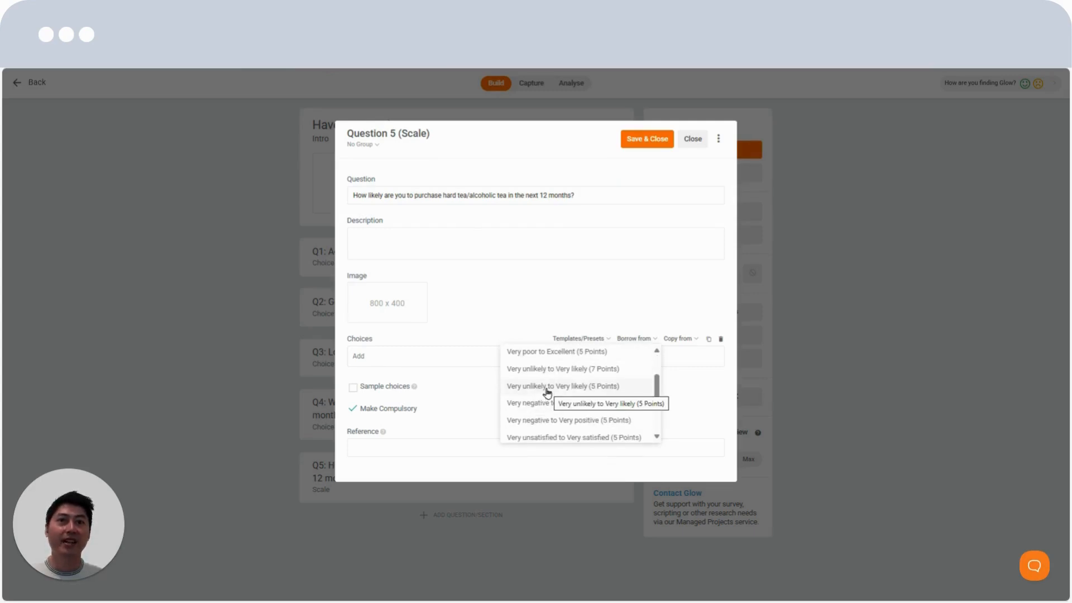
left_click(546, 386)
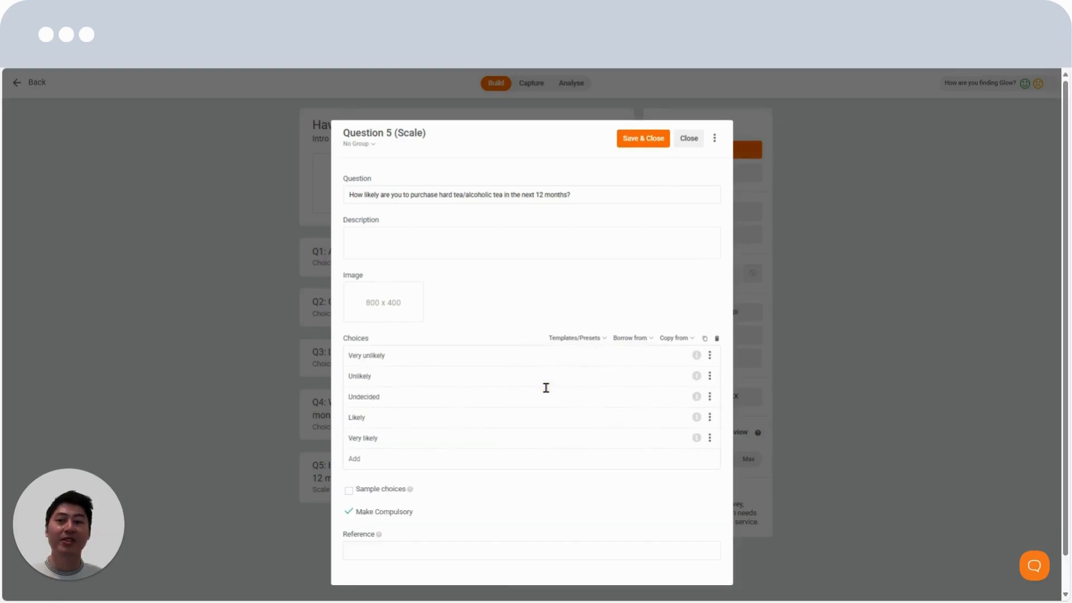
Add a "Don't know" choice to question 5, mark it as independent of the sliding scale, and save and close the question
left_click(390, 464)
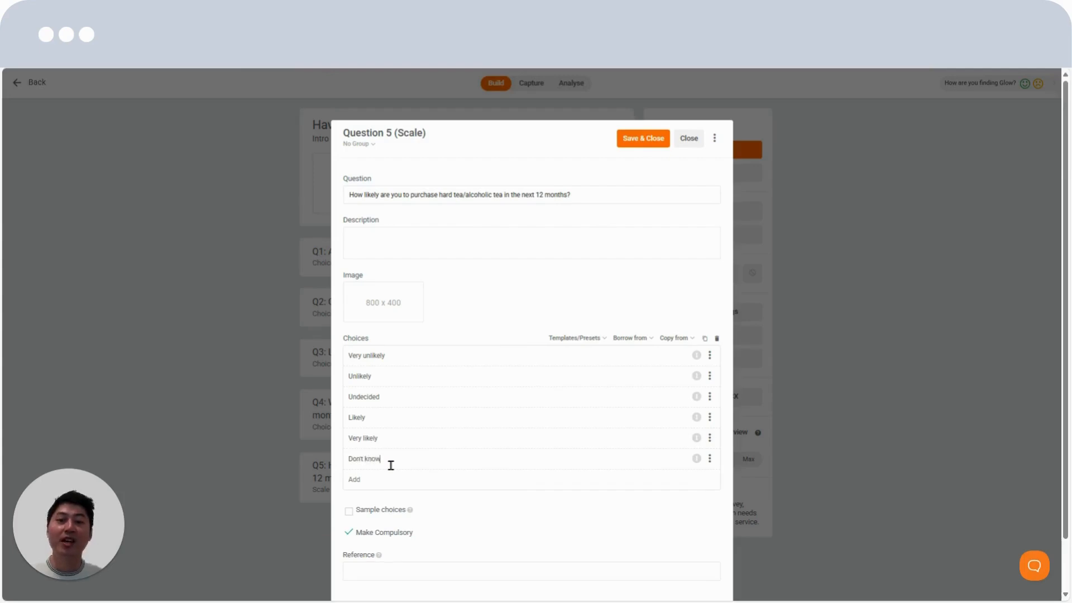
left_click(698, 460)
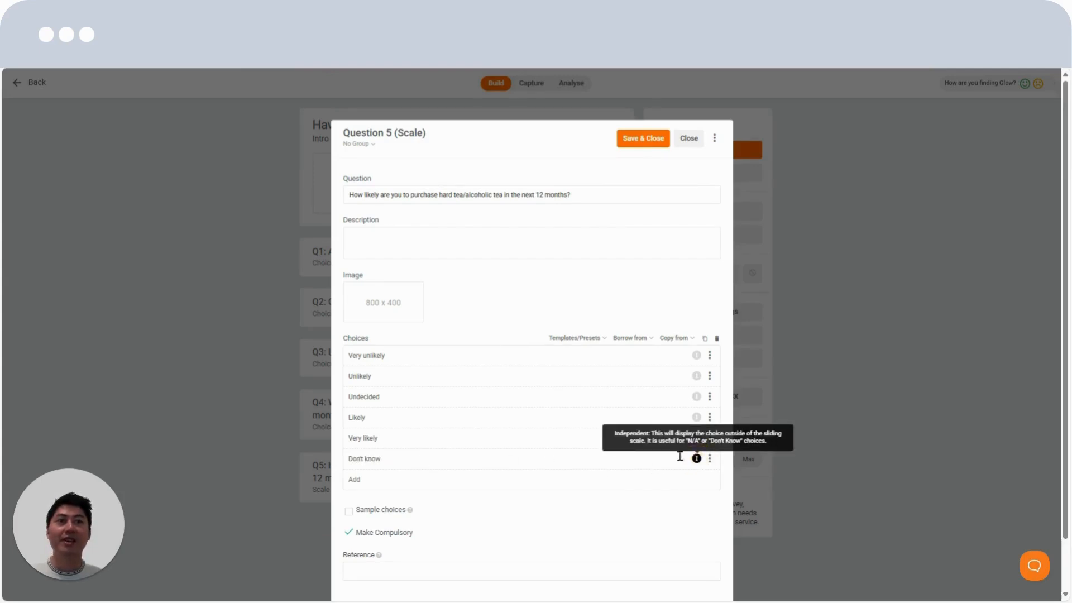
left_click(645, 139)
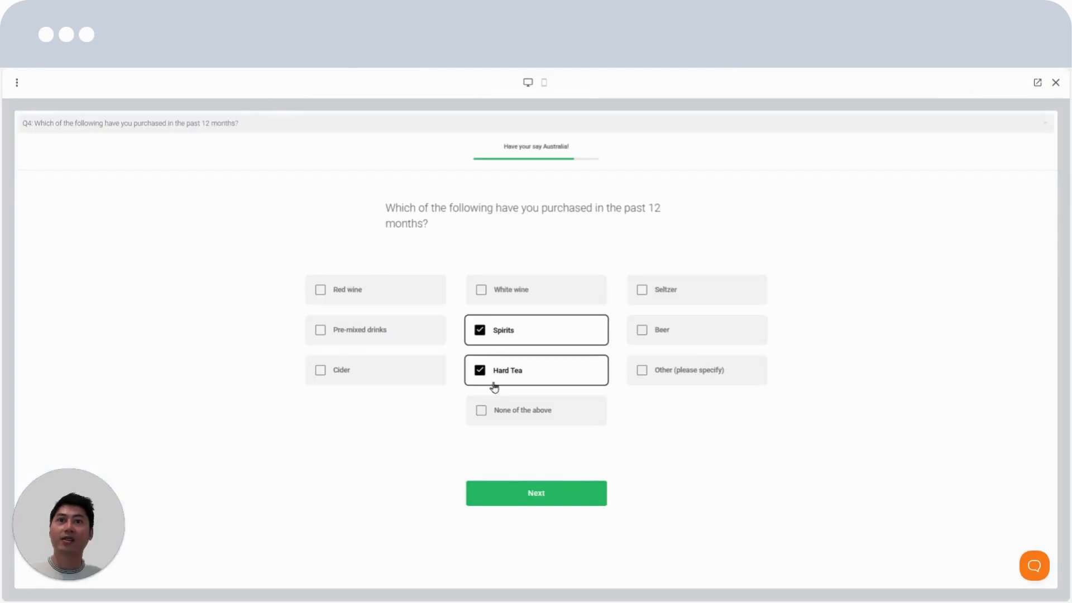
Advance the preview to the hard tea likelihood question and test its scale at Unlikely, the midpoint, Very likely and Don't know
left_click(548, 493)
left_click(457, 310)
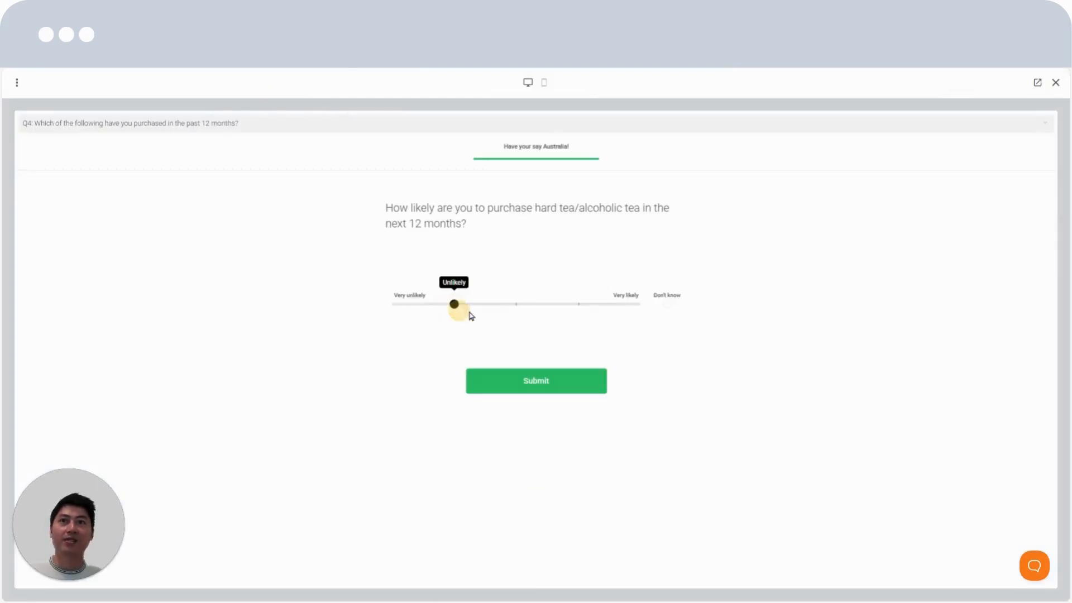
left_click(516, 305)
left_click(633, 306)
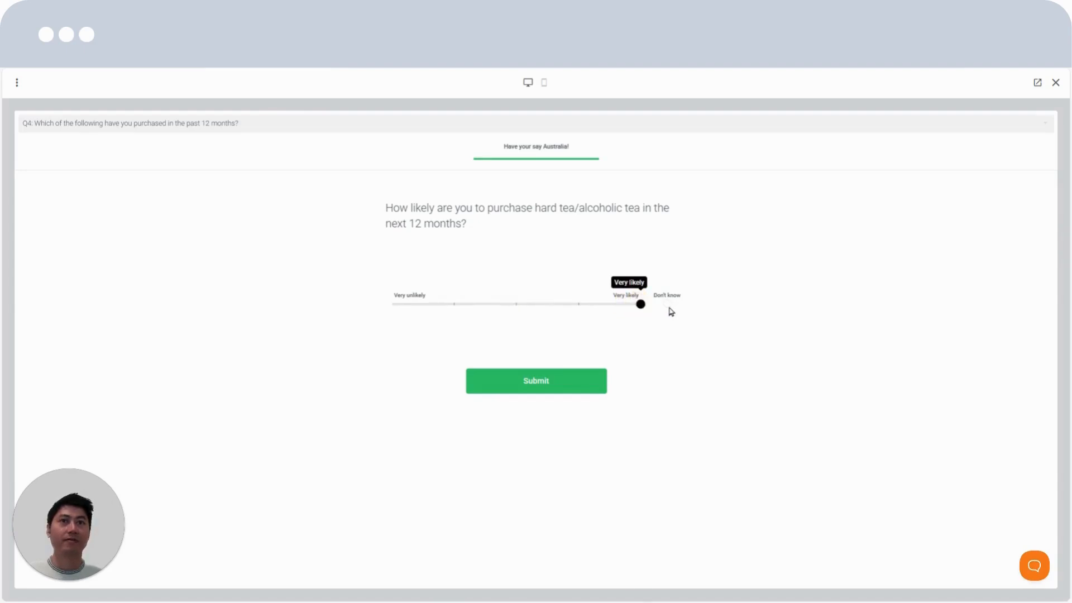
left_click(670, 309)
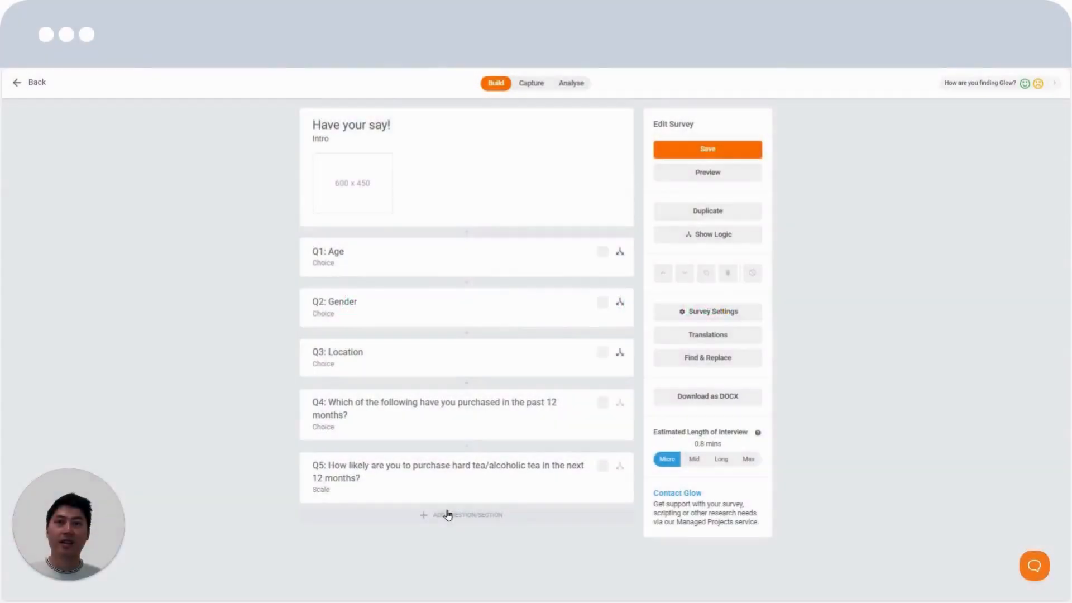
Add a new section after question 5
left_click(445, 512)
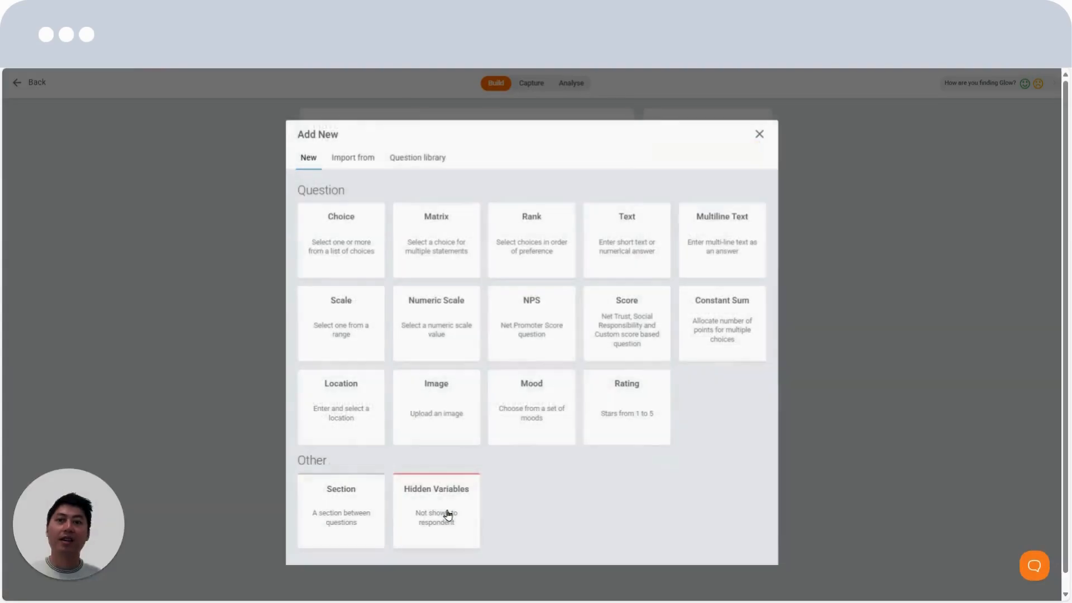
left_click(352, 510)
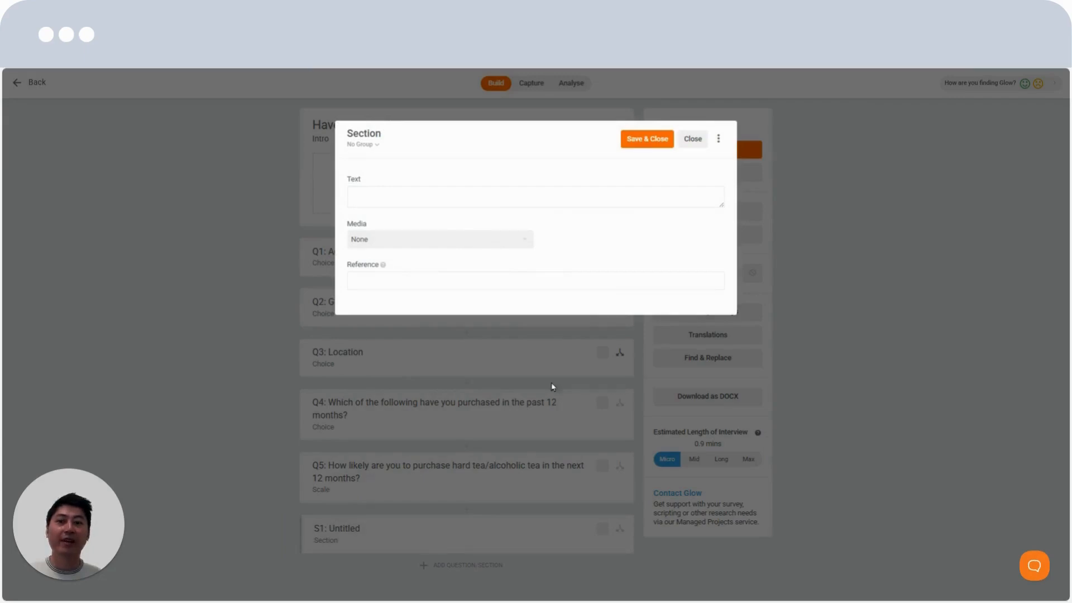
Try the Video (Upload), Audio (MP3) and Image media types for the section, and return its media to None
left_click(445, 240)
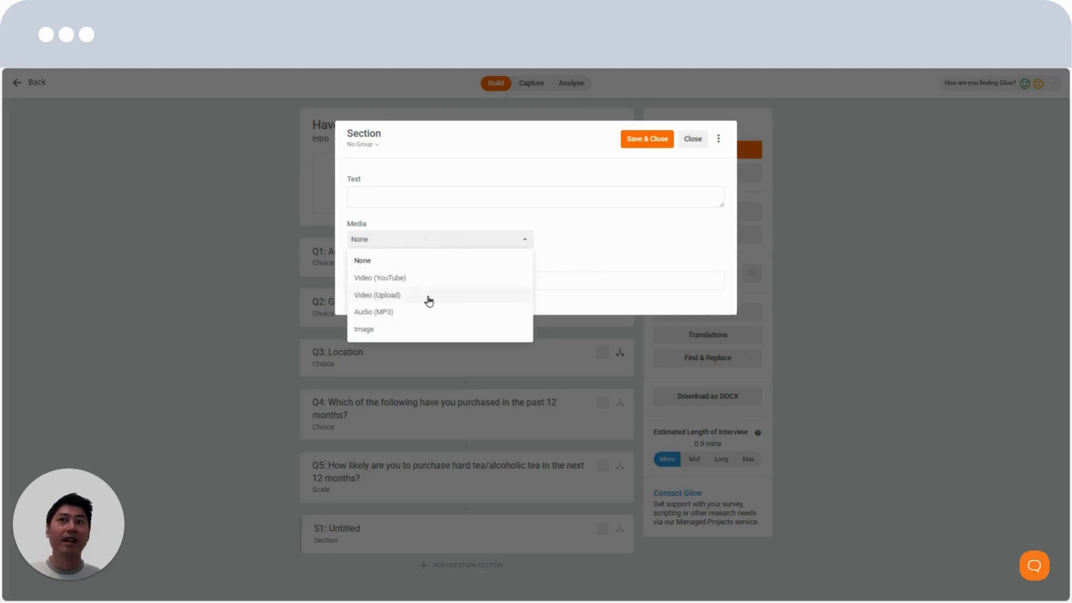
left_click(426, 296)
left_click(474, 246)
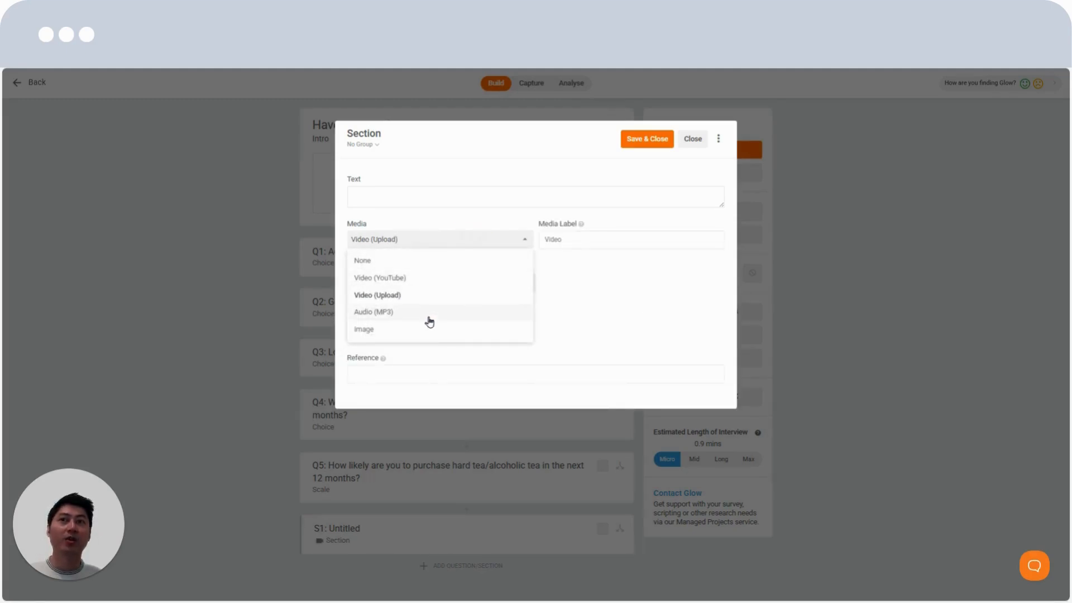
left_click(427, 311)
left_click(475, 242)
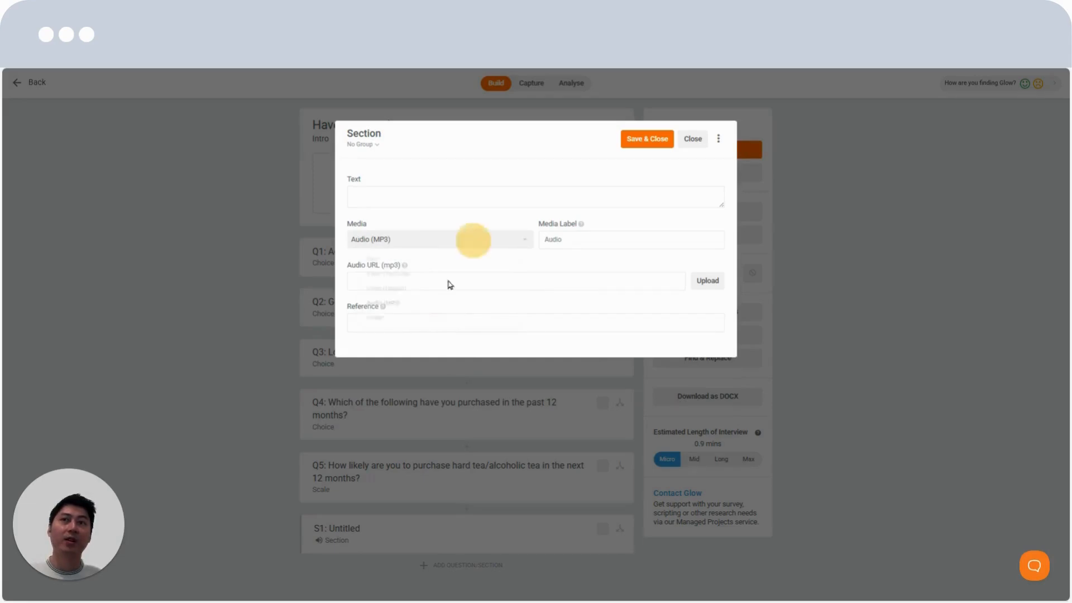
left_click(408, 326)
left_click(471, 241)
left_click(427, 258)
Enter "Demographics / Screeners" as the section's text
left_click(445, 195)
type("Deomgr")
key("BackSpace")
key("BackSpace")
key("BackSpace")
key("BackSpace")
type("mographics / Screeners")
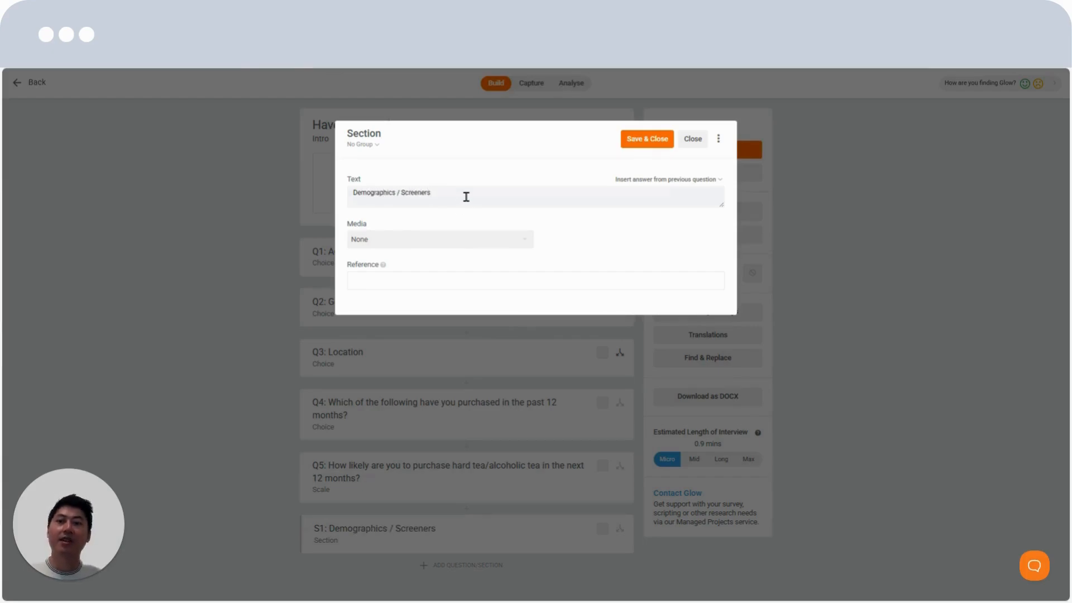
left_click(454, 222)
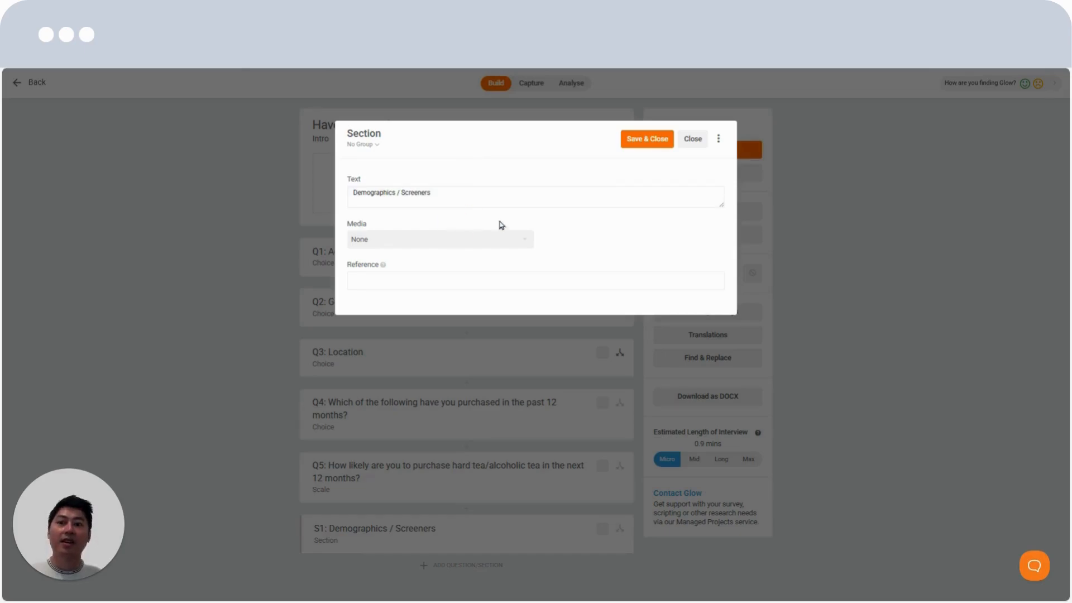
Hide the Demographics / Screeners section from respondents, and save and close it
left_click(720, 140)
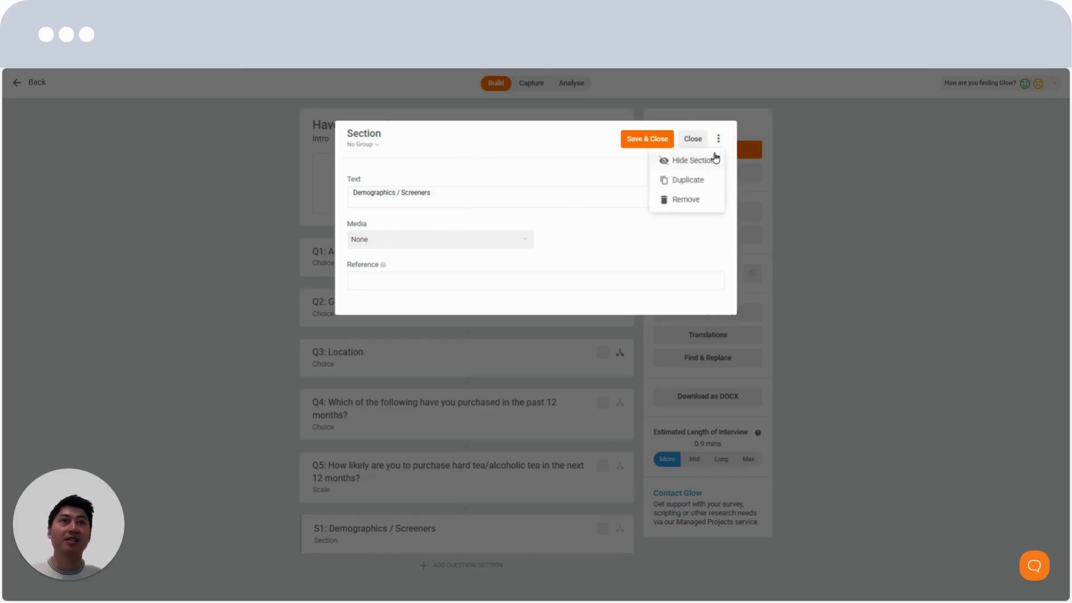
left_click(713, 162)
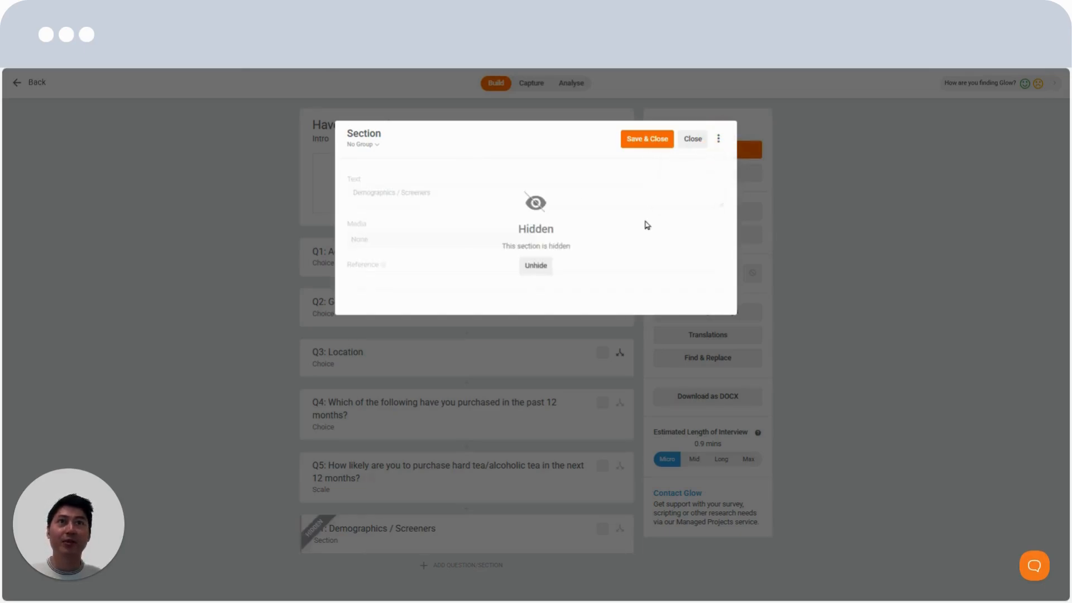
left_click(642, 140)
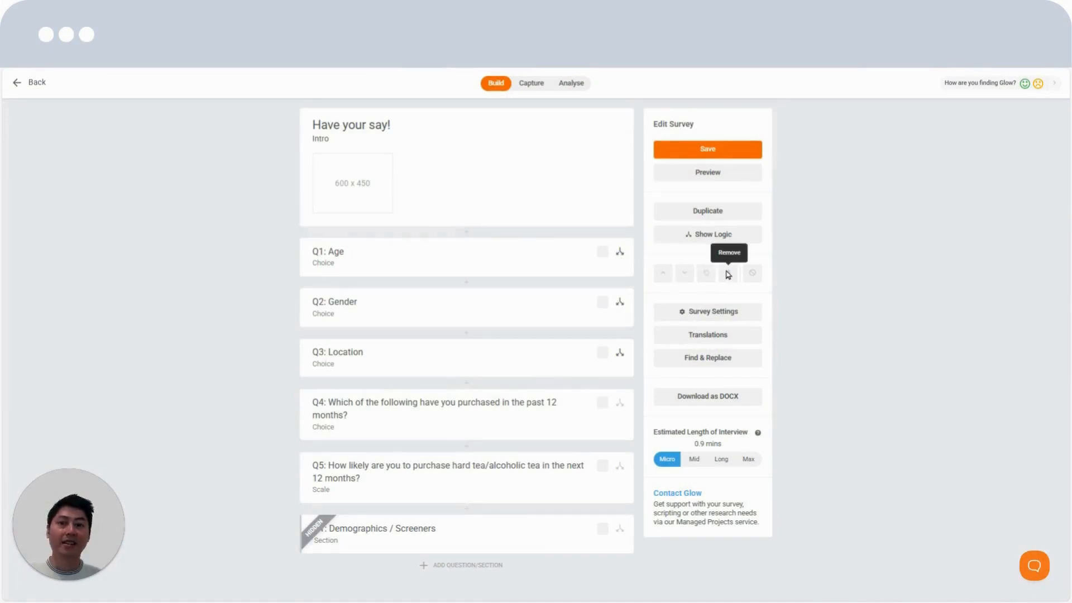
Select the Demographics / Screeners section and try moving it up two places and back down
left_click(604, 529)
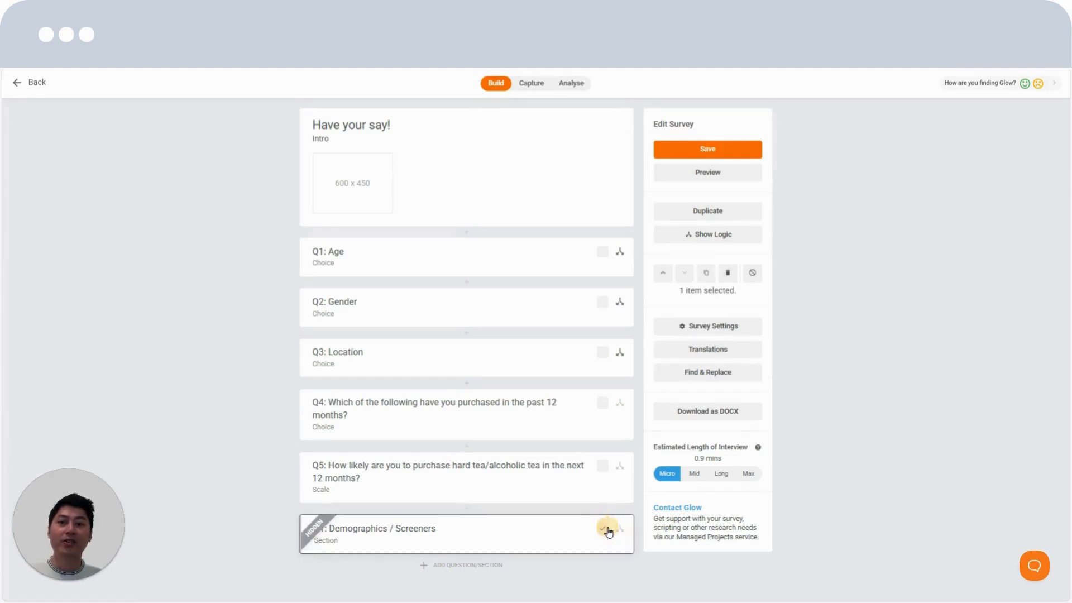
left_click(664, 275)
left_click(664, 276)
left_click(684, 274)
left_click(684, 273)
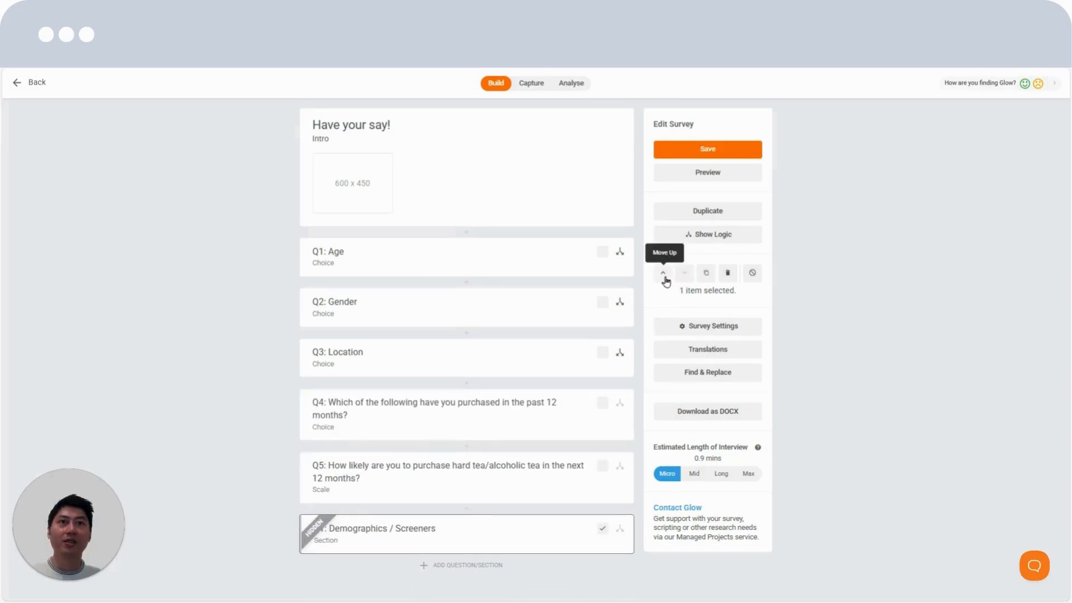
Move the selected Demographics / Screeners section directly above Q1: Age
left_click(664, 273)
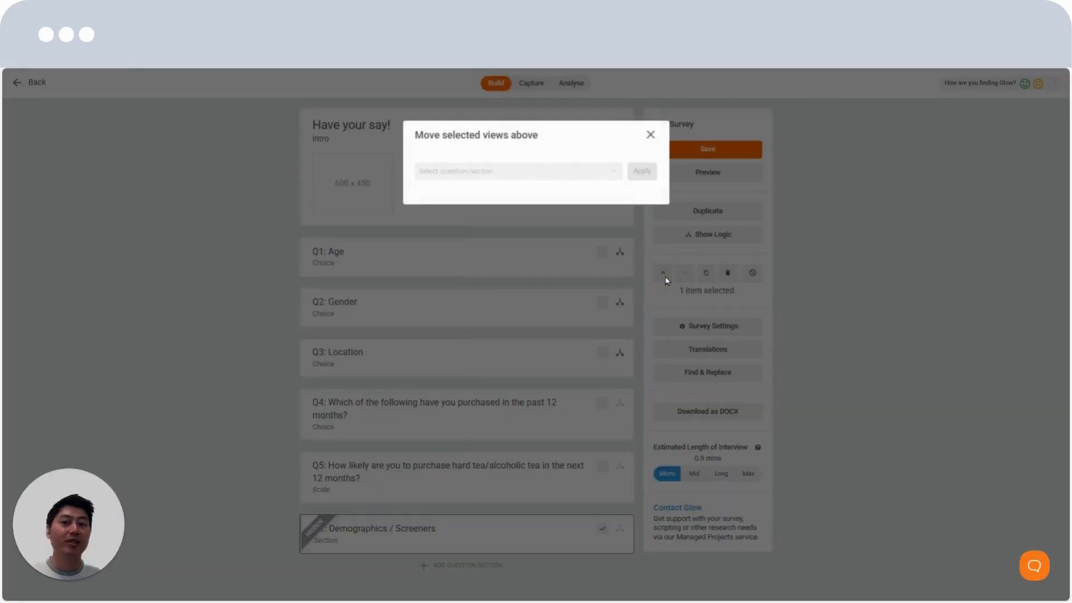
left_click(539, 168)
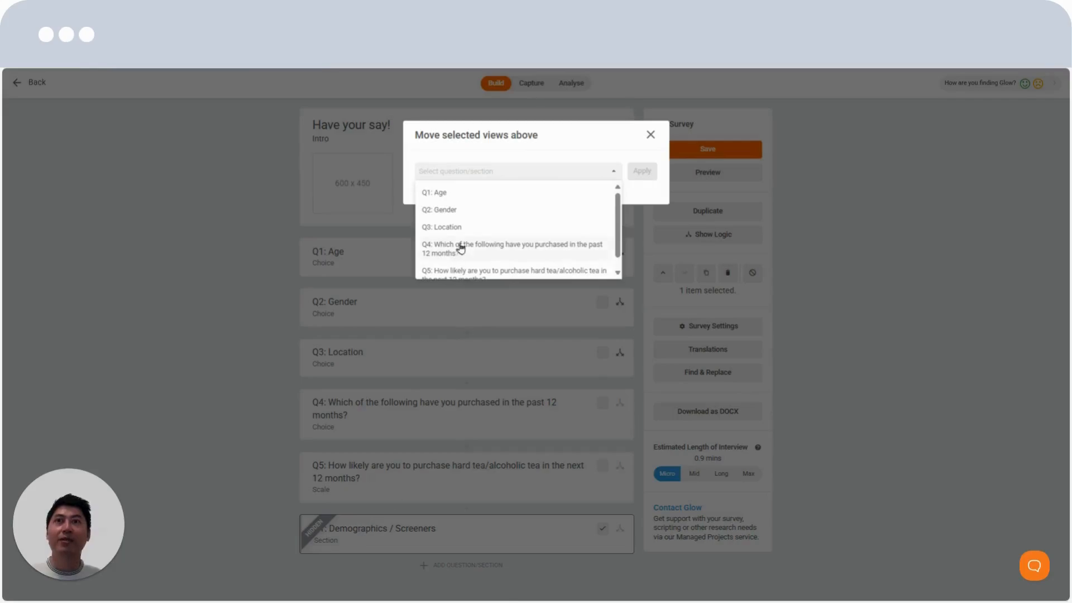
left_click(478, 194)
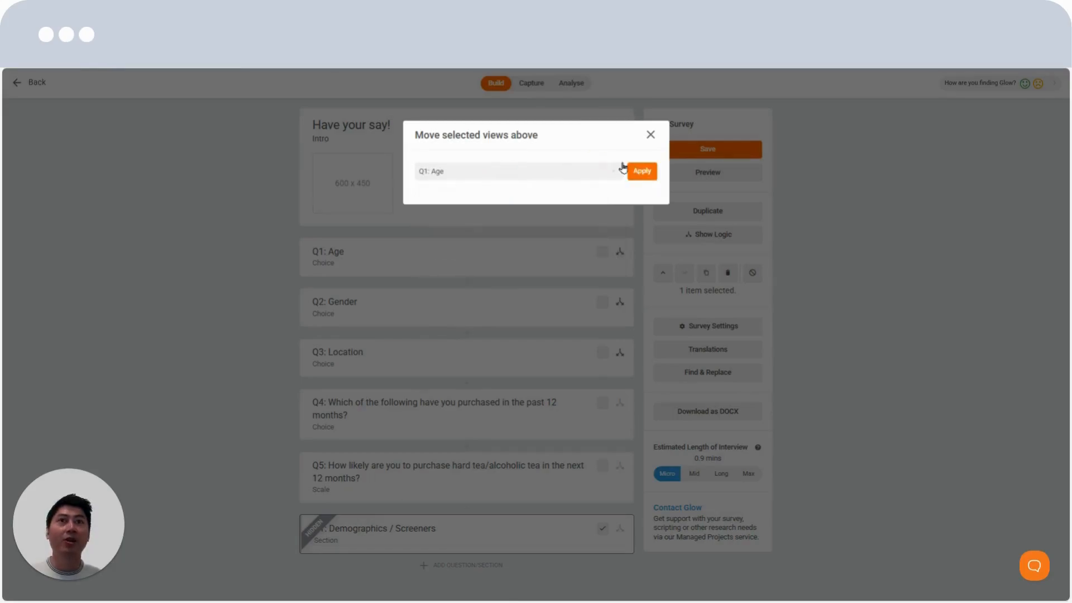
left_click(645, 170)
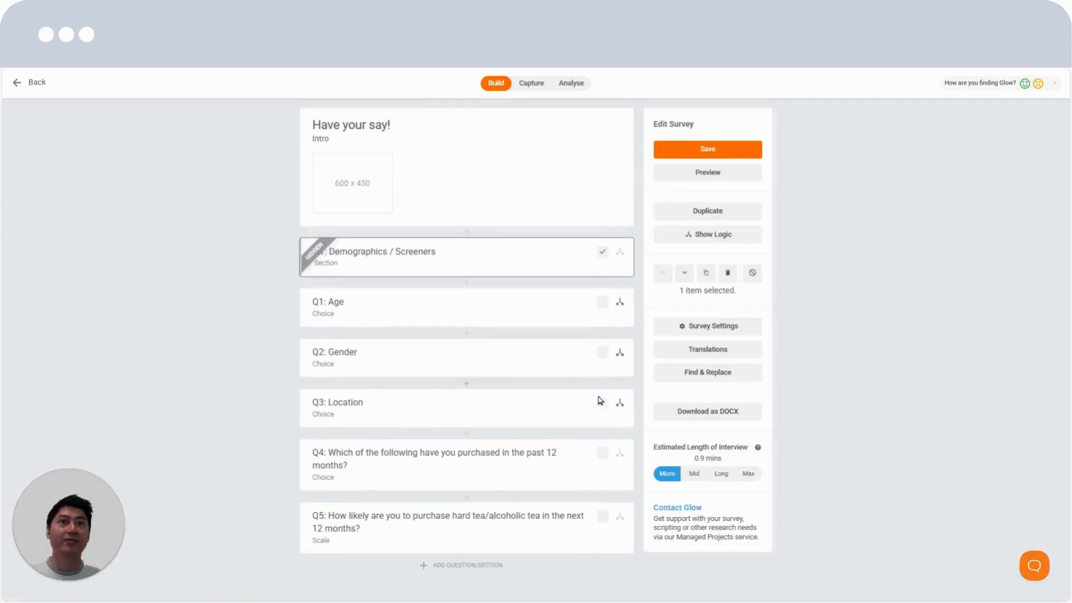
Try duplicating the Demographics / Screeners section and removing the copy, and clear the selection
left_click(707, 274)
left_click(710, 277)
left_click(599, 209)
left_click(724, 273)
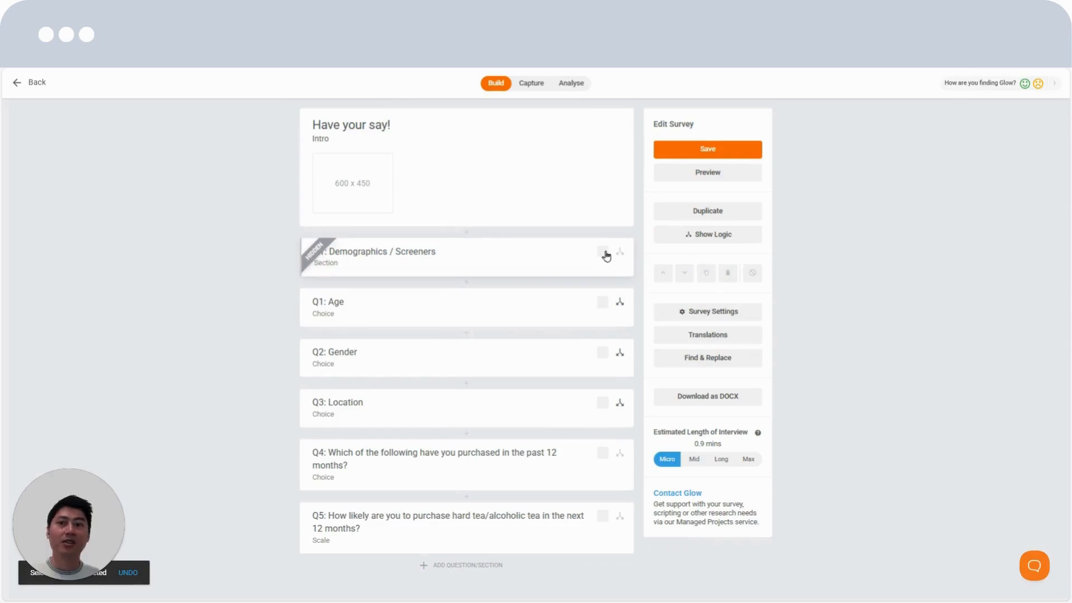
left_click(605, 254)
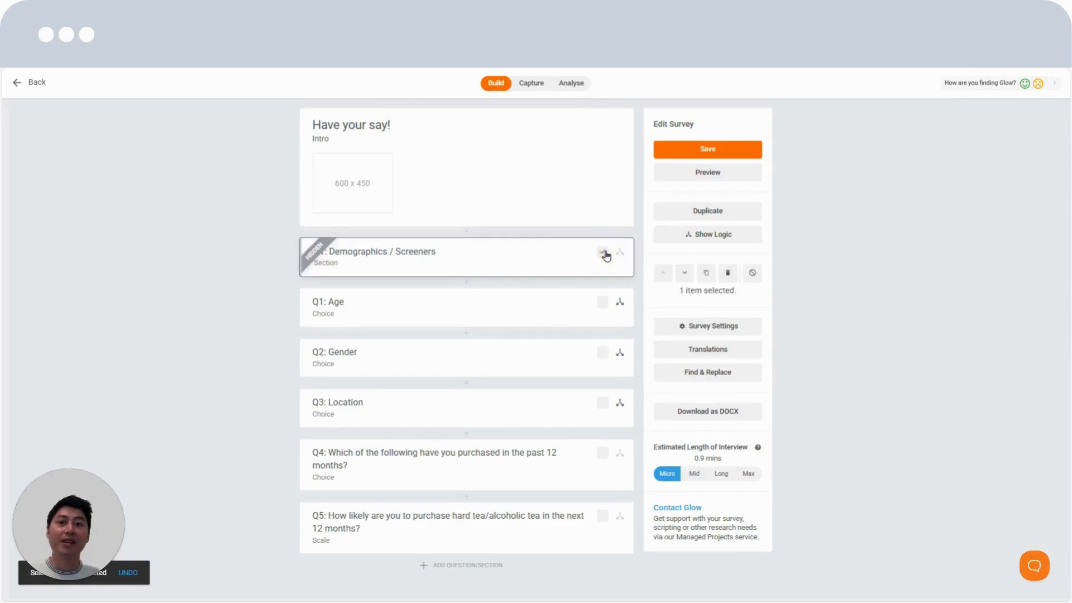
left_click(753, 274)
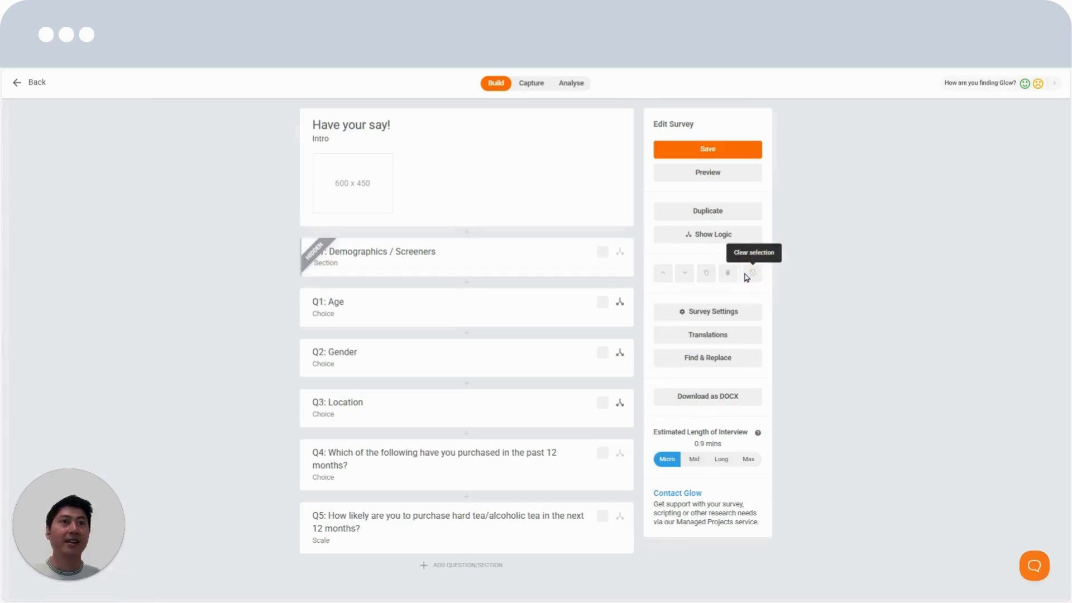
Open question 4 and look at its additional options
left_click(491, 455)
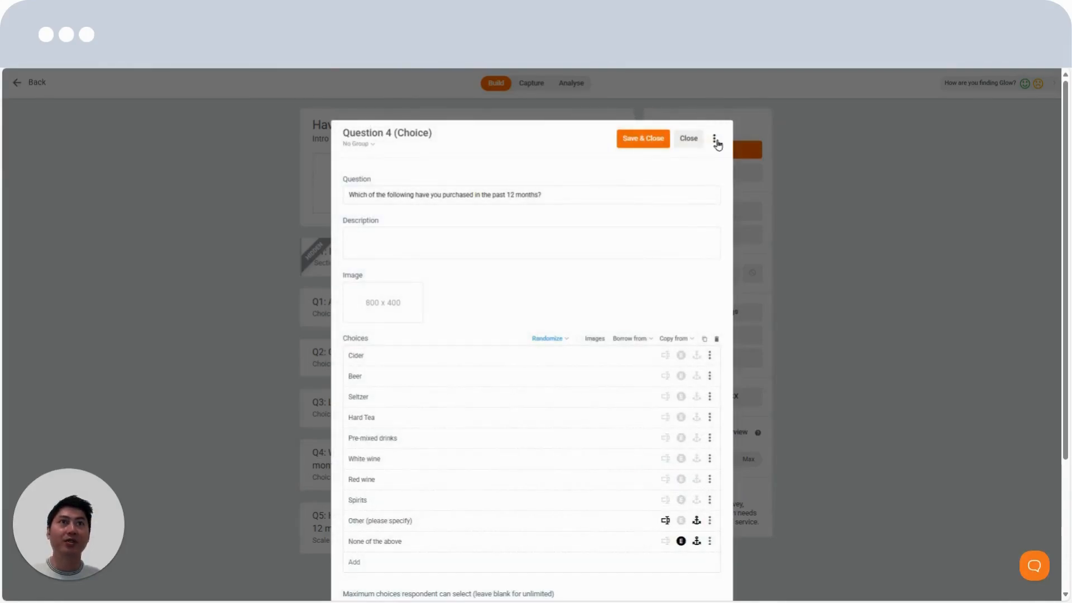
left_click(715, 140)
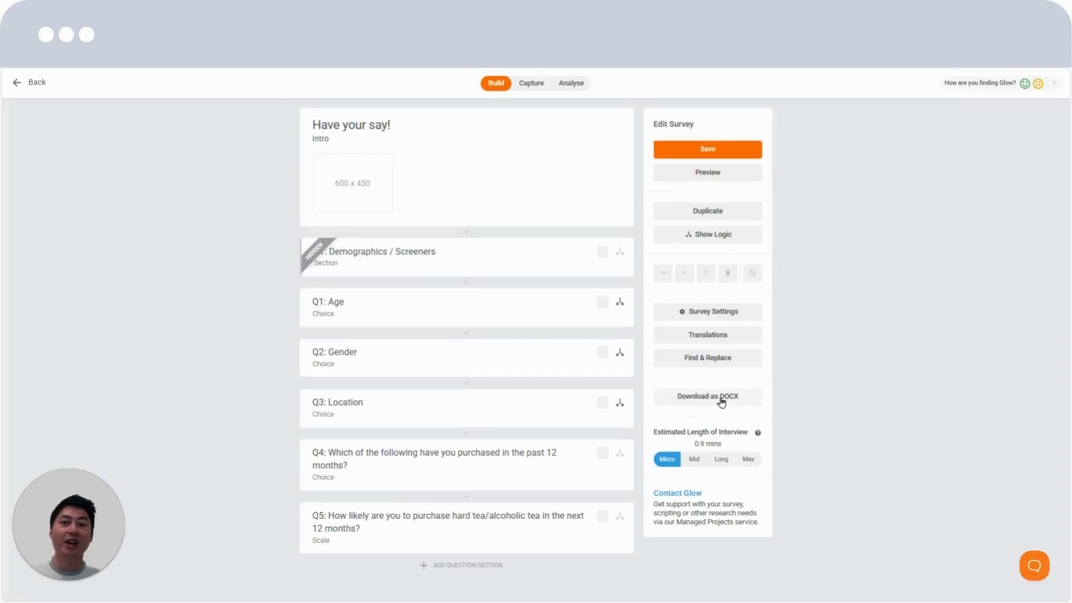
Preview the survey and look at the preview's additional options for sharing, translation and tags
left_click(739, 182)
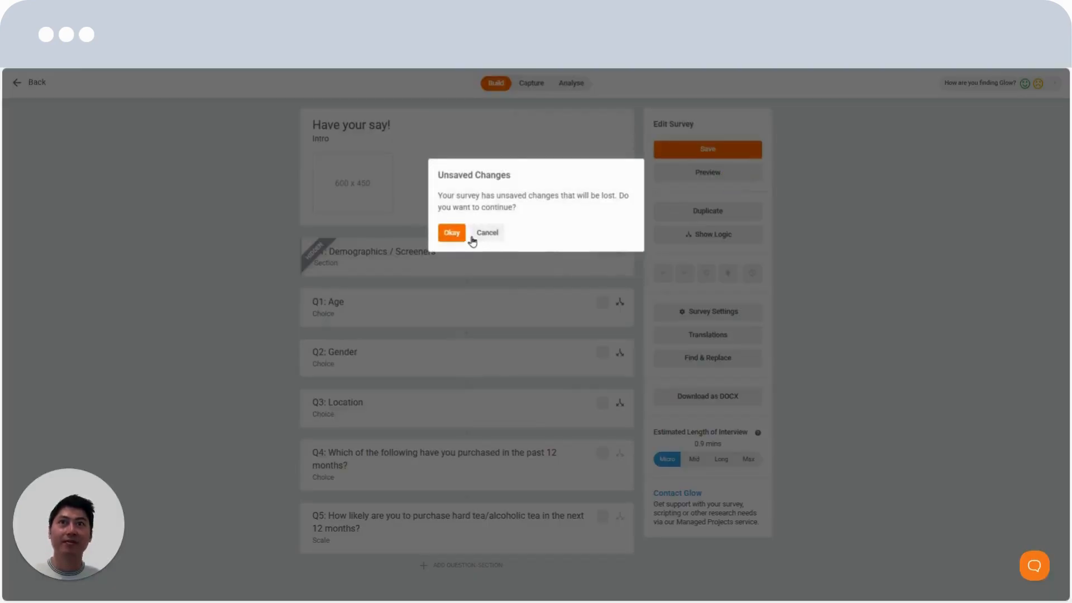
left_click(556, 440)
left_click(693, 171)
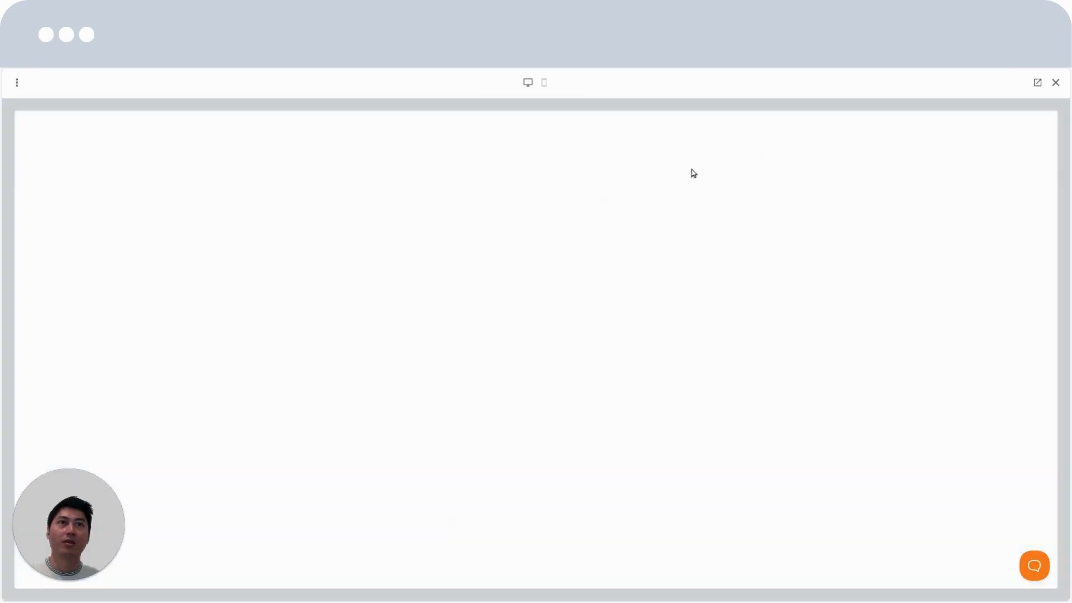
left_click(17, 84)
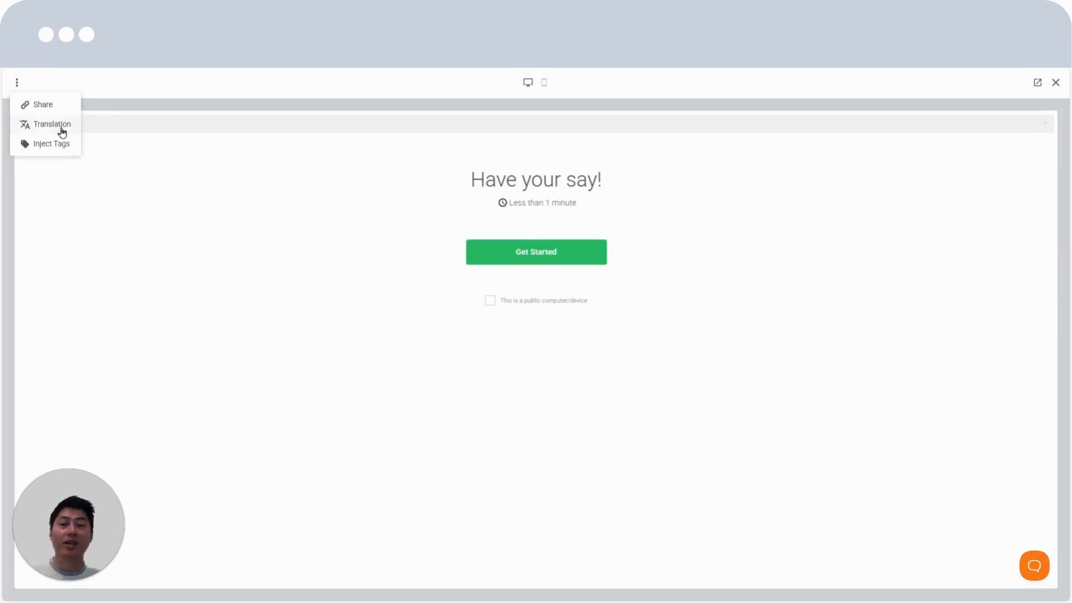
left_click(191, 123)
left_click(16, 84)
Jump the preview to Q3: Location, answer it with WA Metro and continue to the next question
left_click(103, 128)
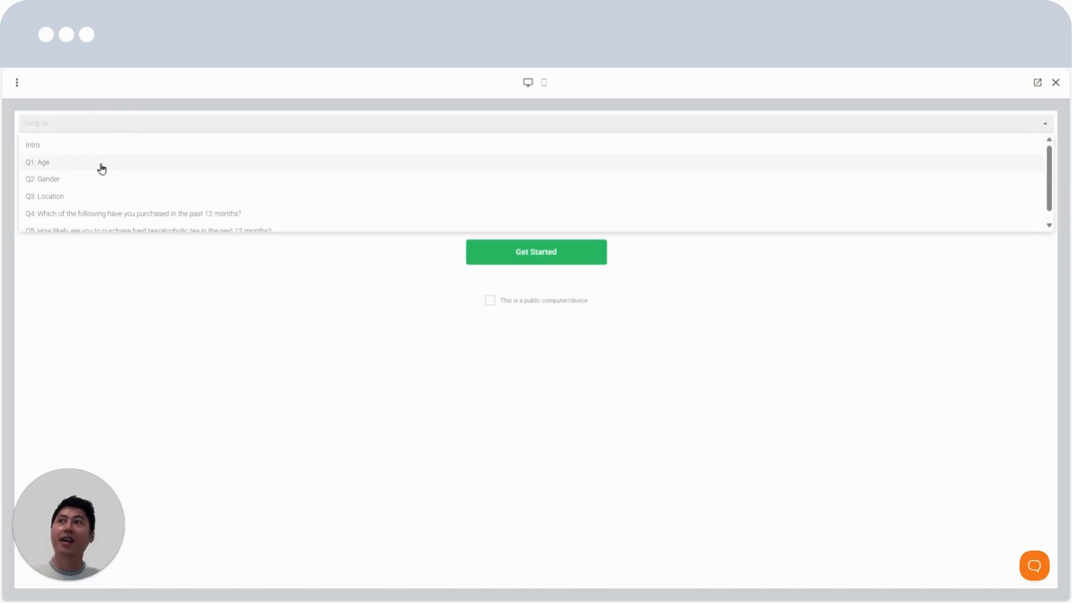
scroll(108, 186, "down", 1)
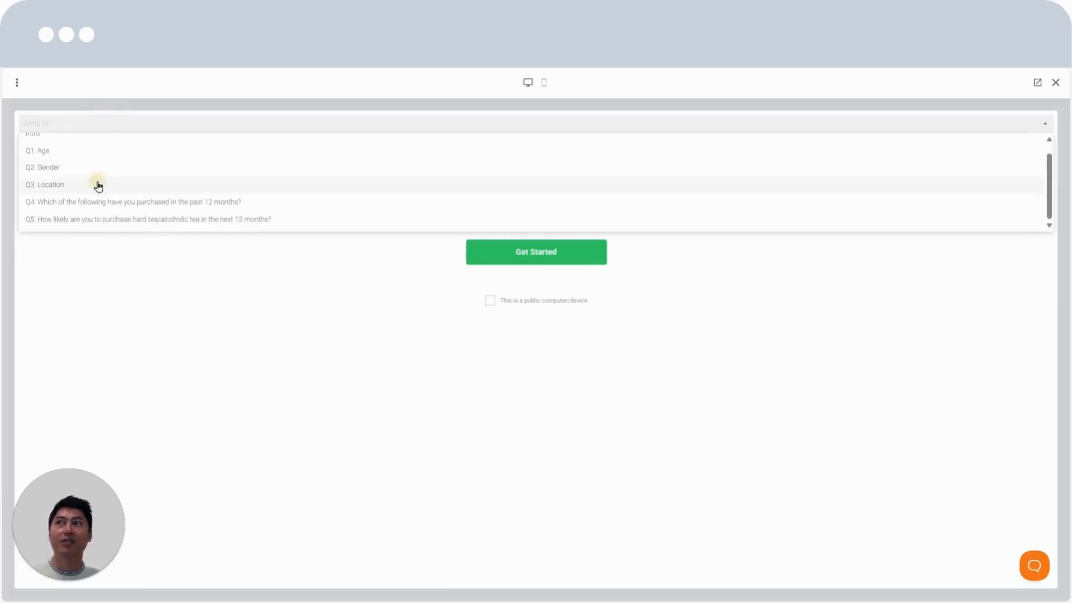
left_click(96, 182)
left_click(536, 319)
left_click(387, 369)
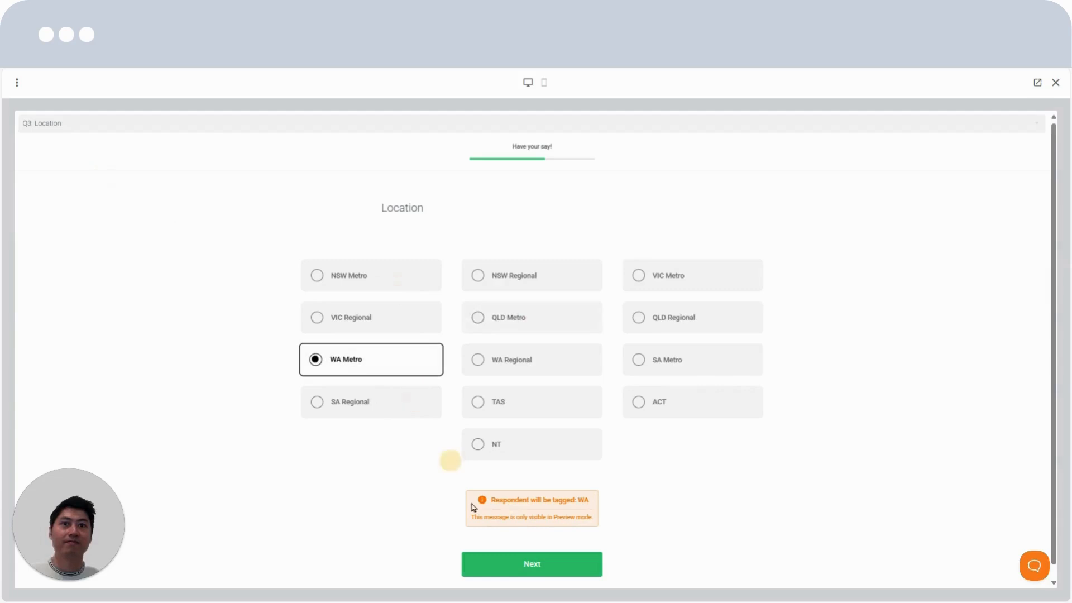
left_click(525, 562)
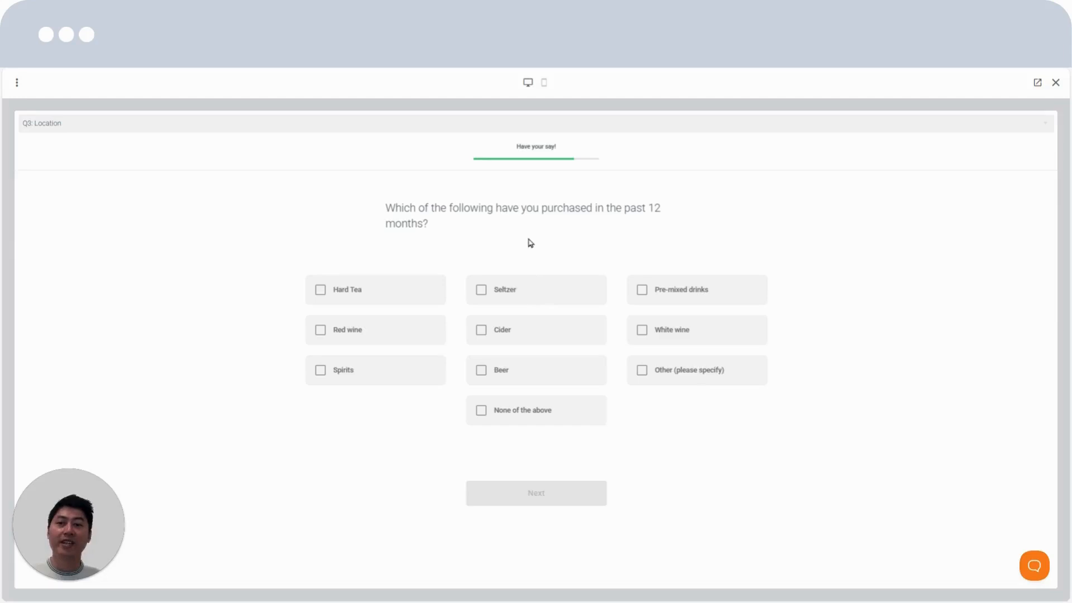
Compare the purchase question in the mobile and desktop previews, and close the preview
left_click(546, 84)
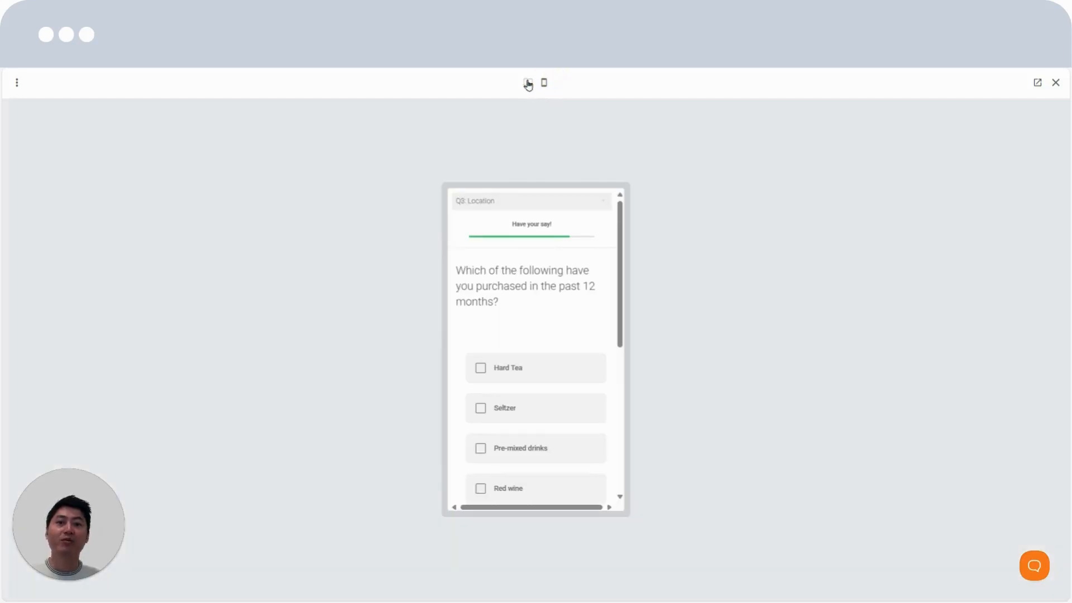
left_click(525, 86)
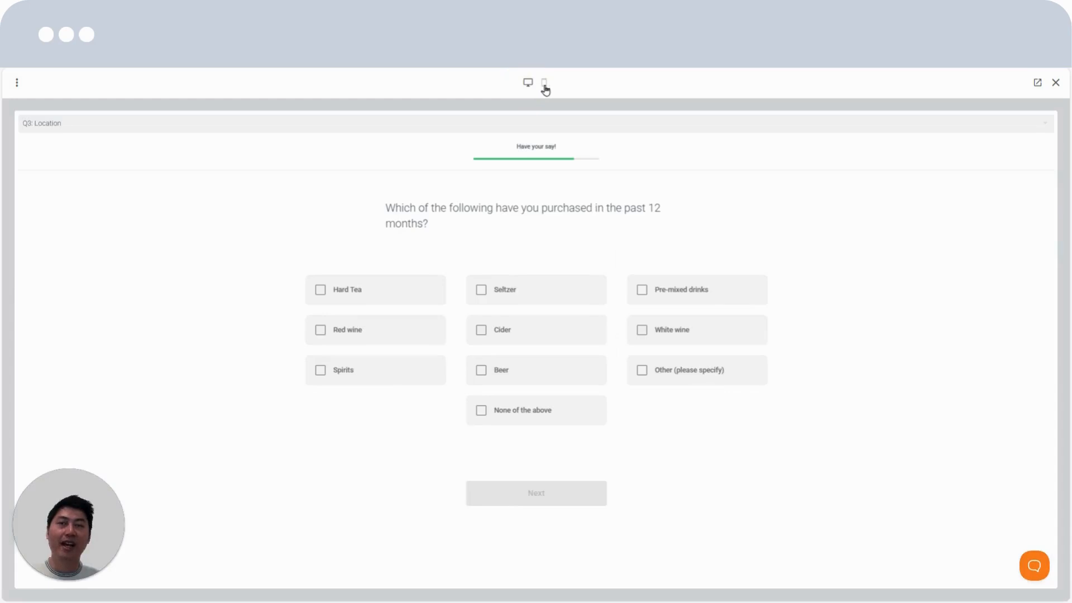
left_click(545, 86)
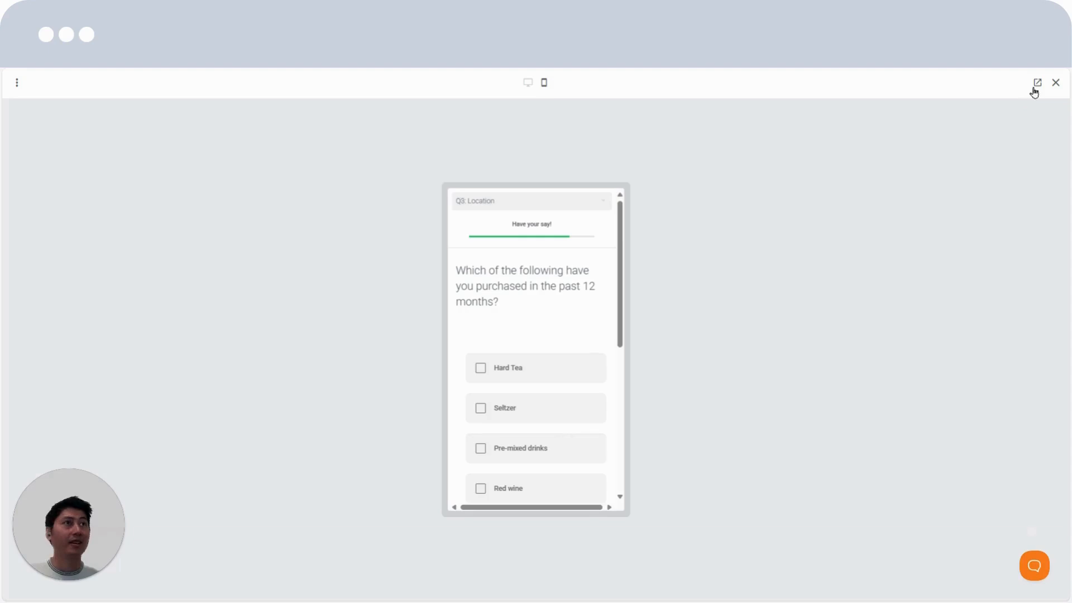
left_click(1055, 84)
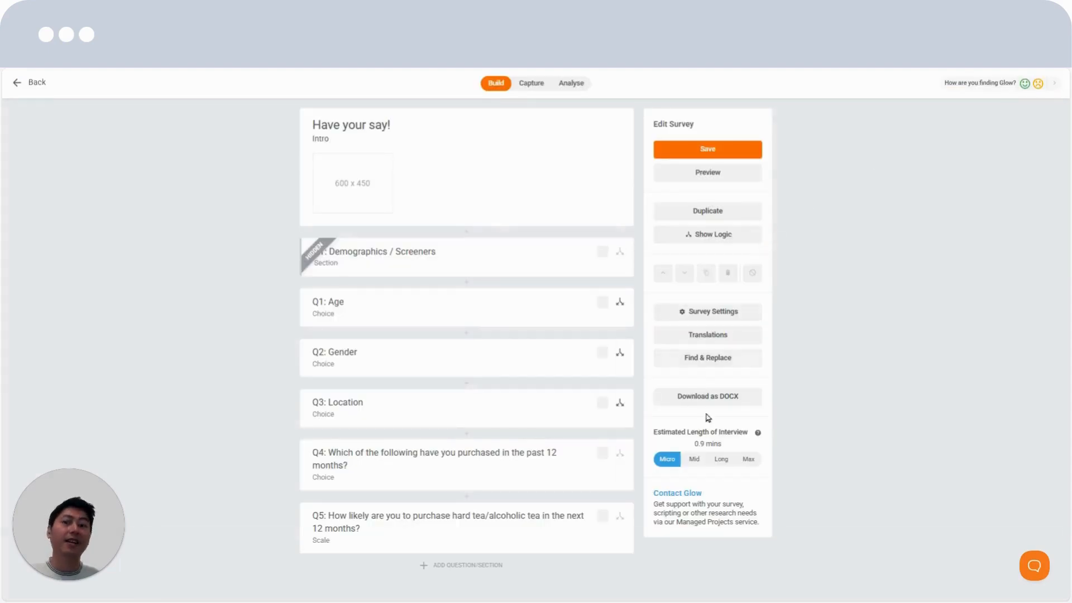
left_click(712, 500)
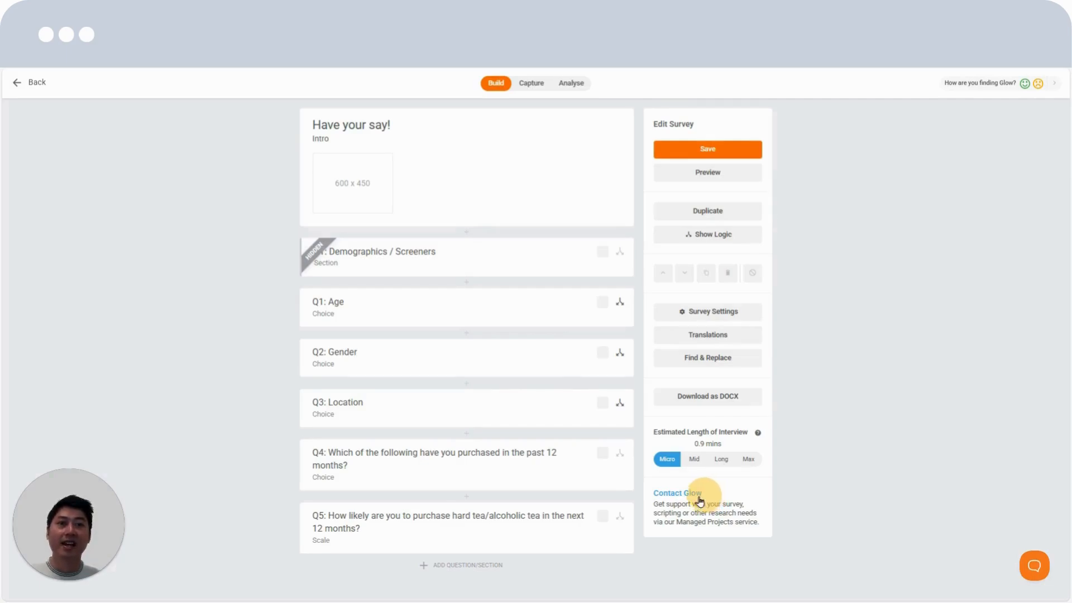
left_click(1008, 570)
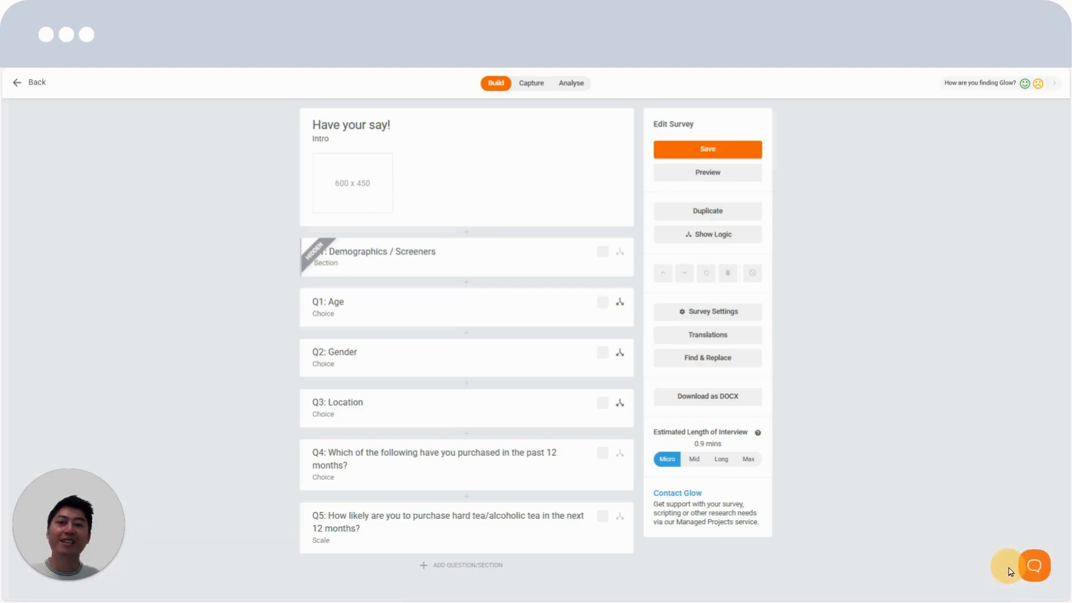